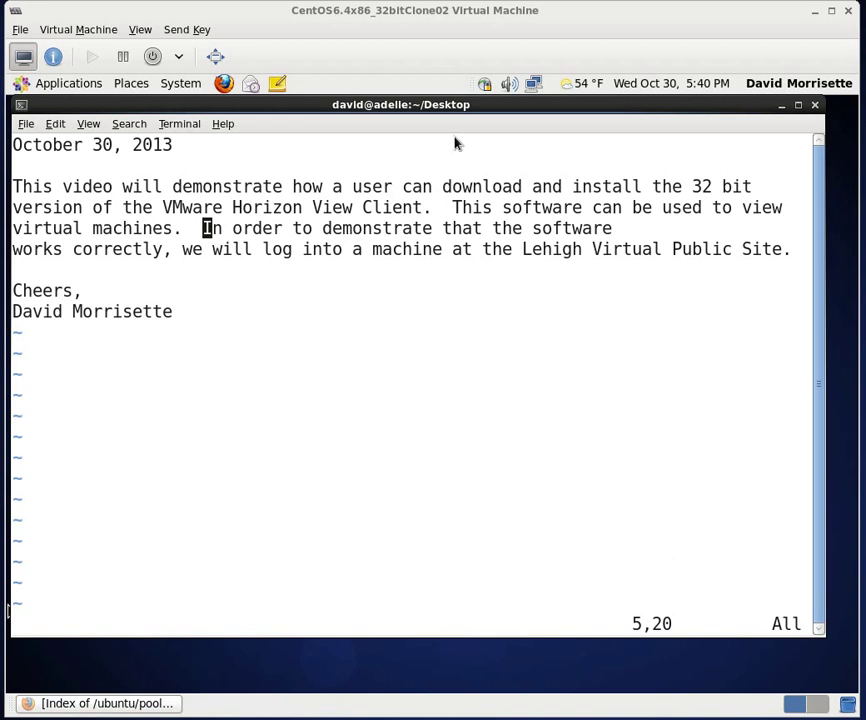
pyautogui.moveTo(593, 109); pyautogui.dragTo(471, 121)
pyautogui.hotkey('ctrl', 'alt', 'd')
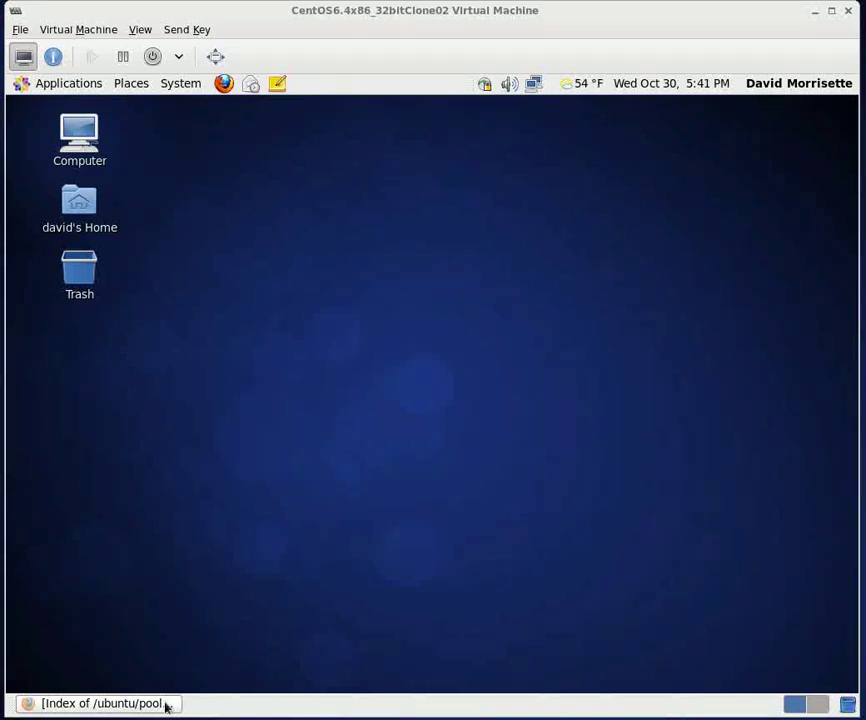
# Step: Bring back the Firefox window with the vmware-view-client package listing and add a blank tab
pyautogui.click(128, 706)
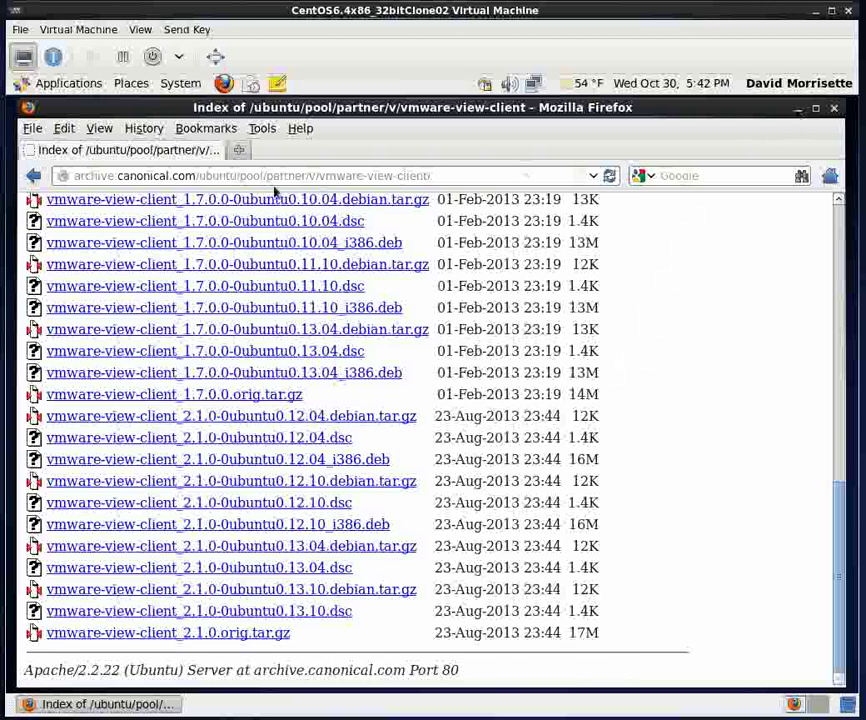
pyautogui.click(240, 150)
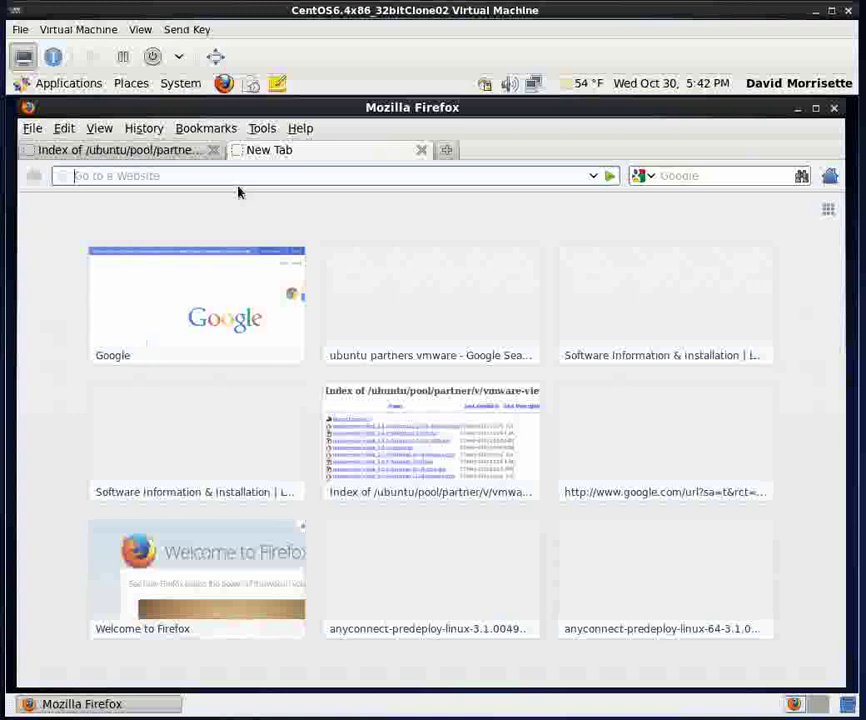
# Step: Load software.lehigh.edu and start logging in to the site
pyautogui.write('software.lehigh.ed')
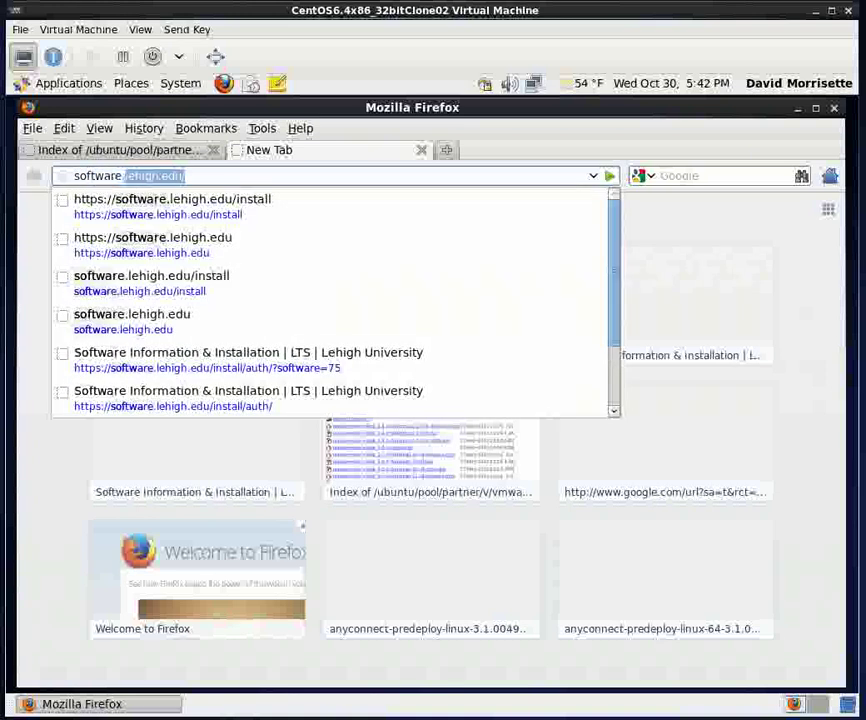
pyautogui.write('u')
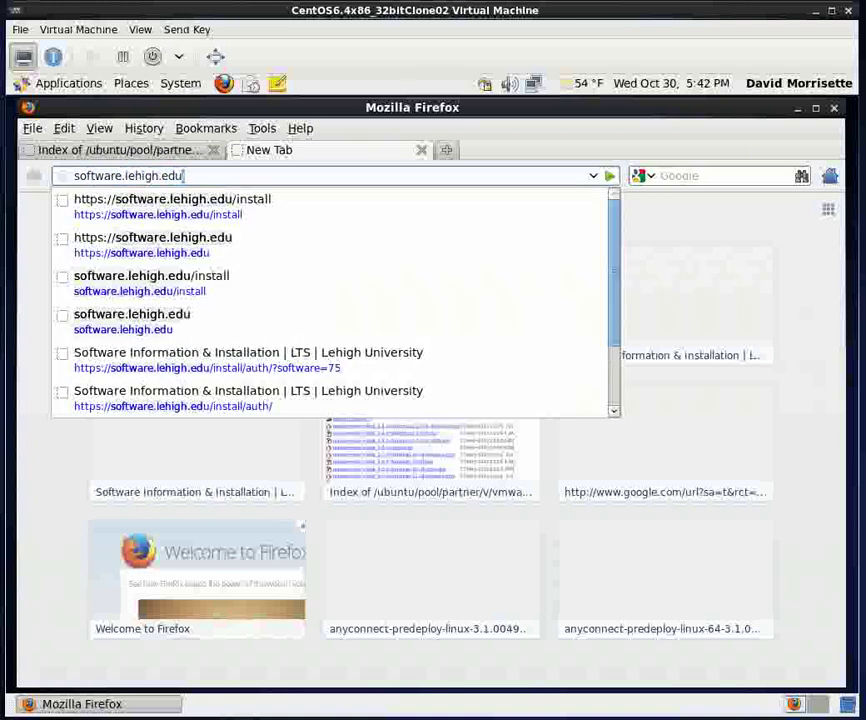
pyautogui.press('Return')
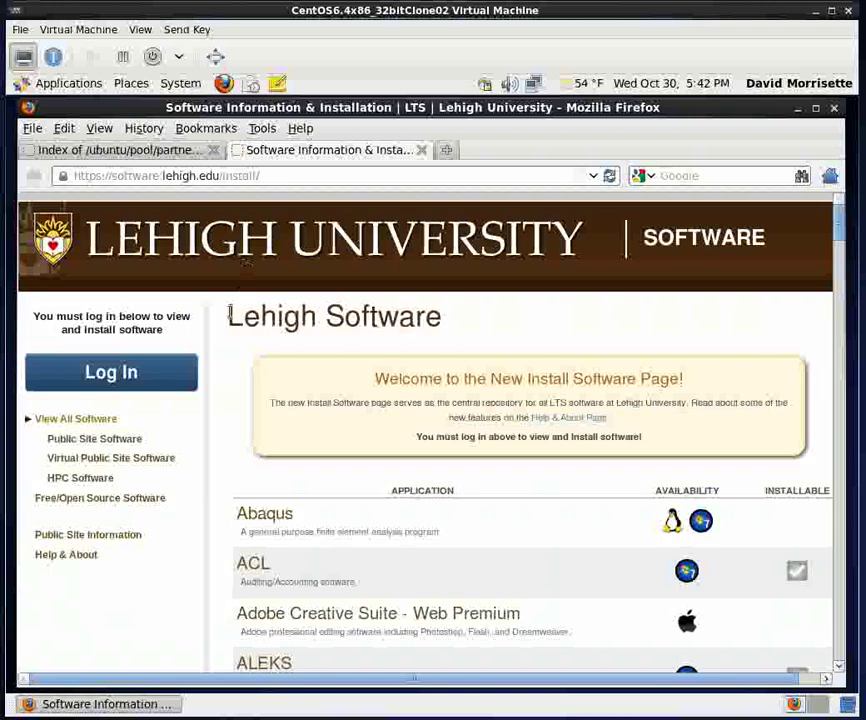
pyautogui.click(149, 379)
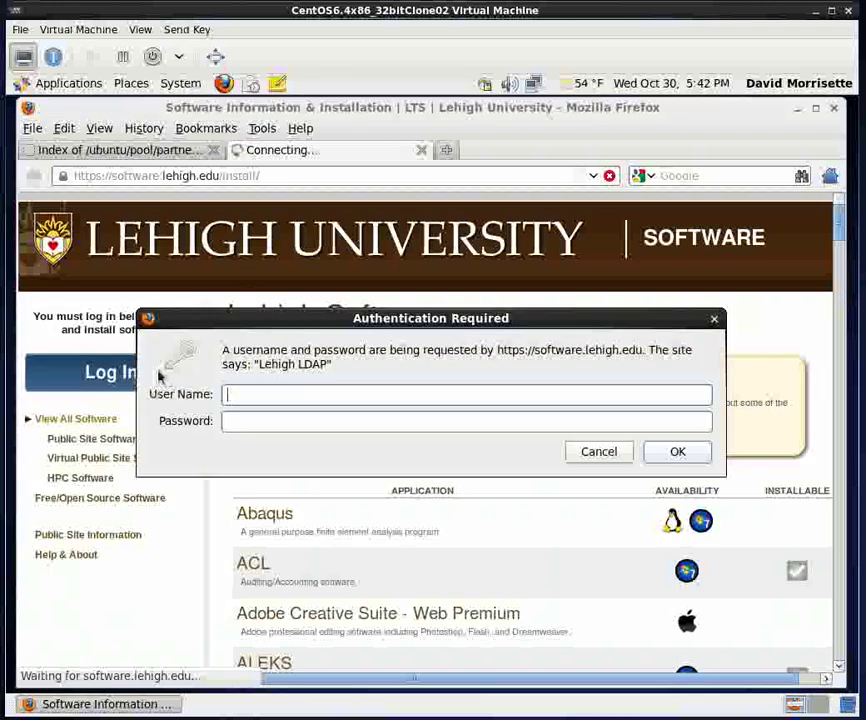
# Step: Enter the account username and password at the login prompts, submitting them twice
pyautogui.write('dpm3')
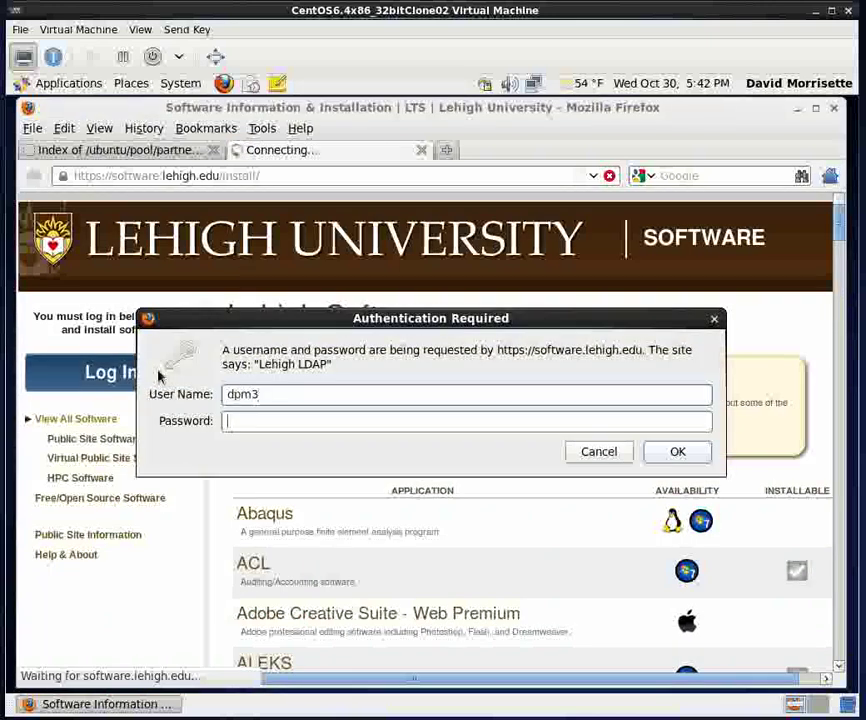
pyautogui.press('Tab')
pyautogui.write('**********')
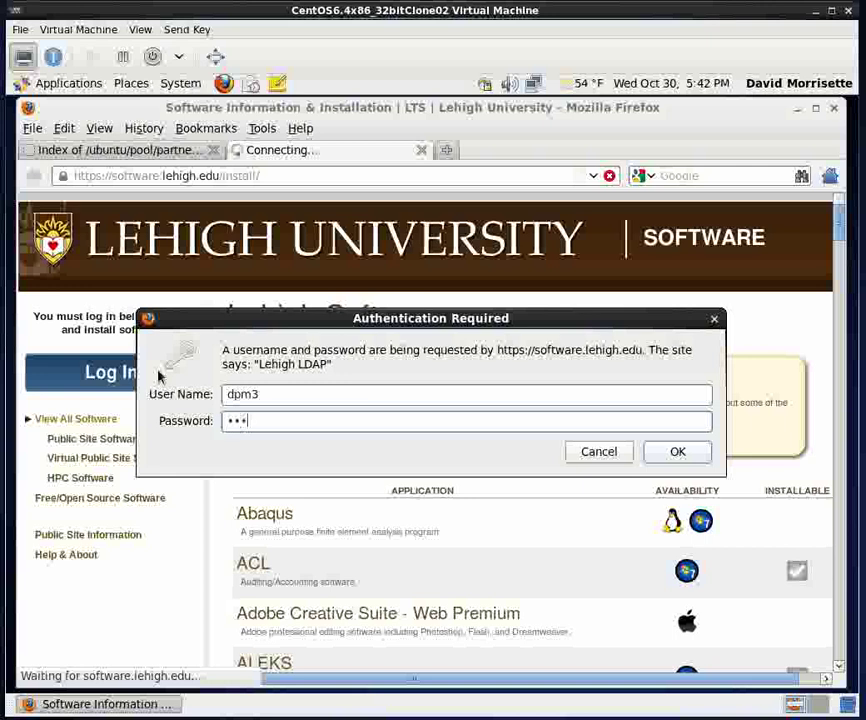
pyautogui.press('Return')
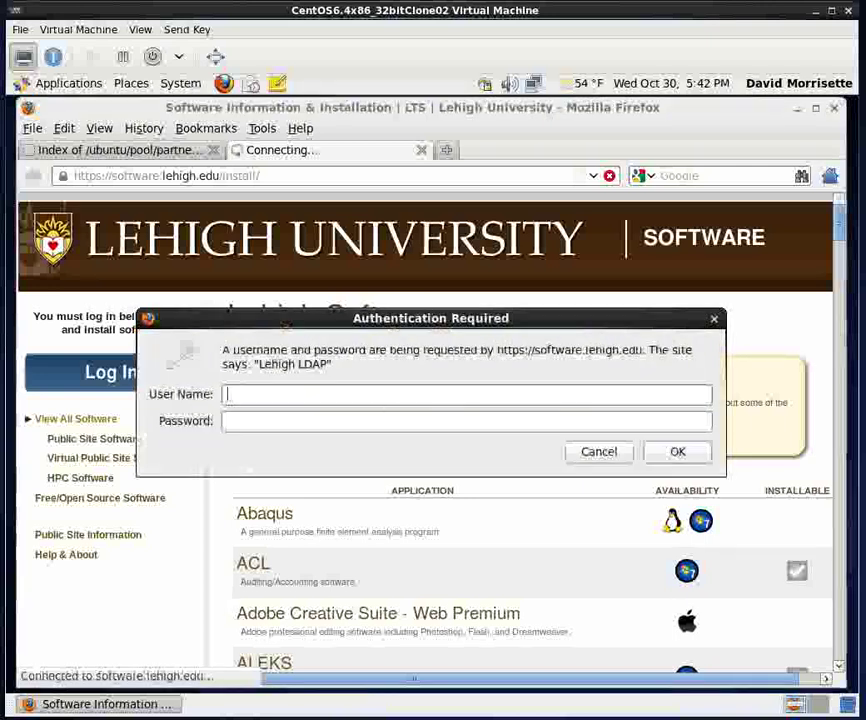
pyautogui.write('dpm3')
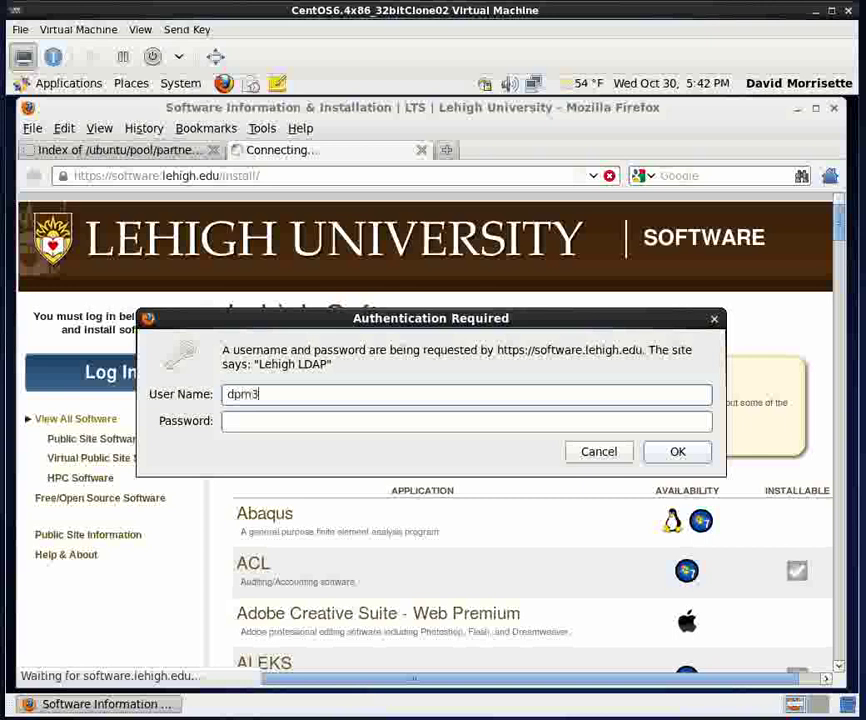
pyautogui.press('Tab')
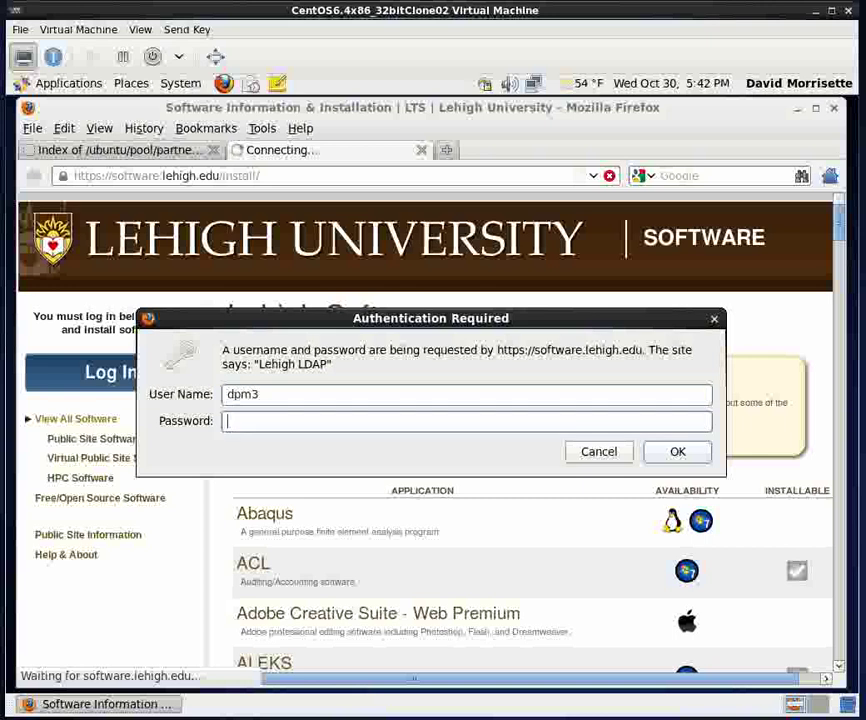
pyautogui.write('**********')
pyautogui.press('Return')
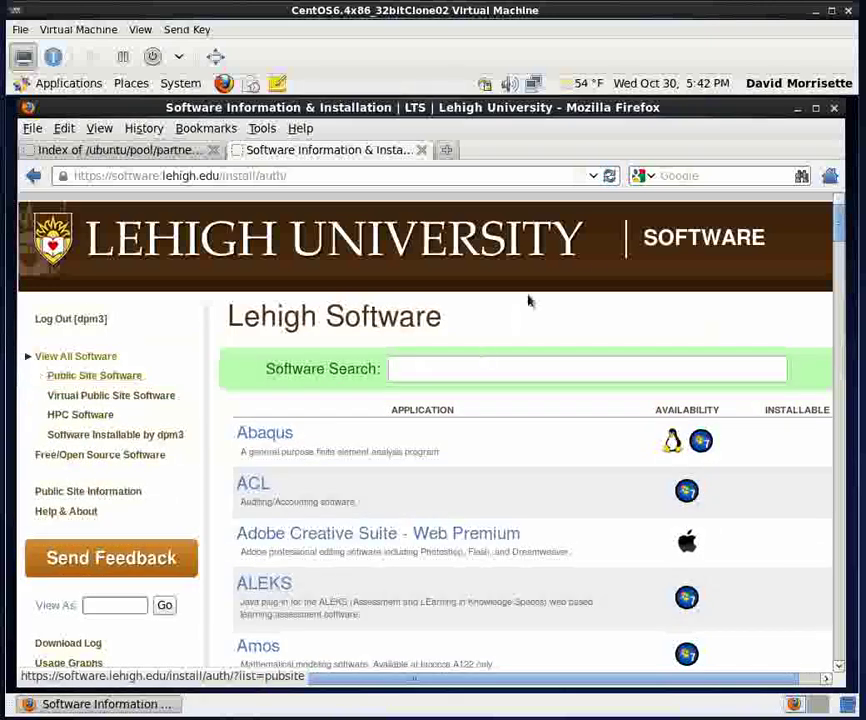
# Step: Open the VMware View entry in the Lehigh software list and start its download
pyautogui.moveTo(840, 235); pyautogui.dragTo(838, 628)
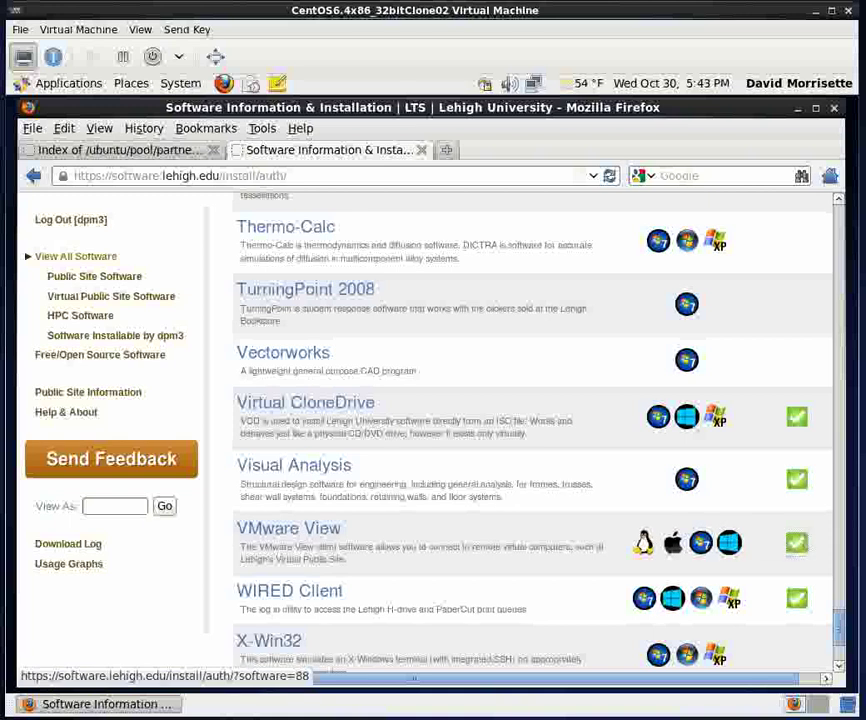
pyautogui.click(797, 545)
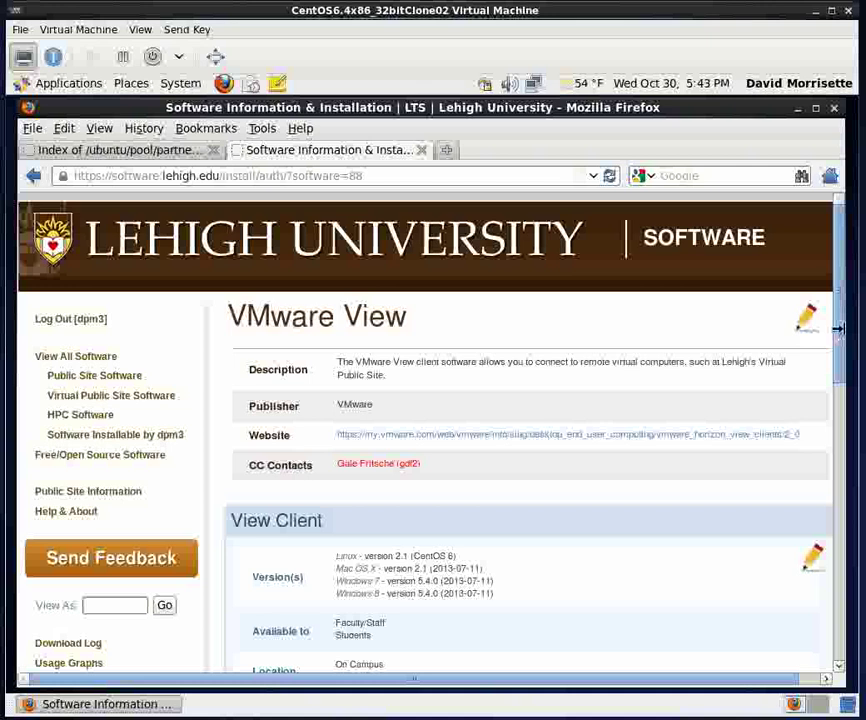
pyautogui.scroll(-7, 838, 350)
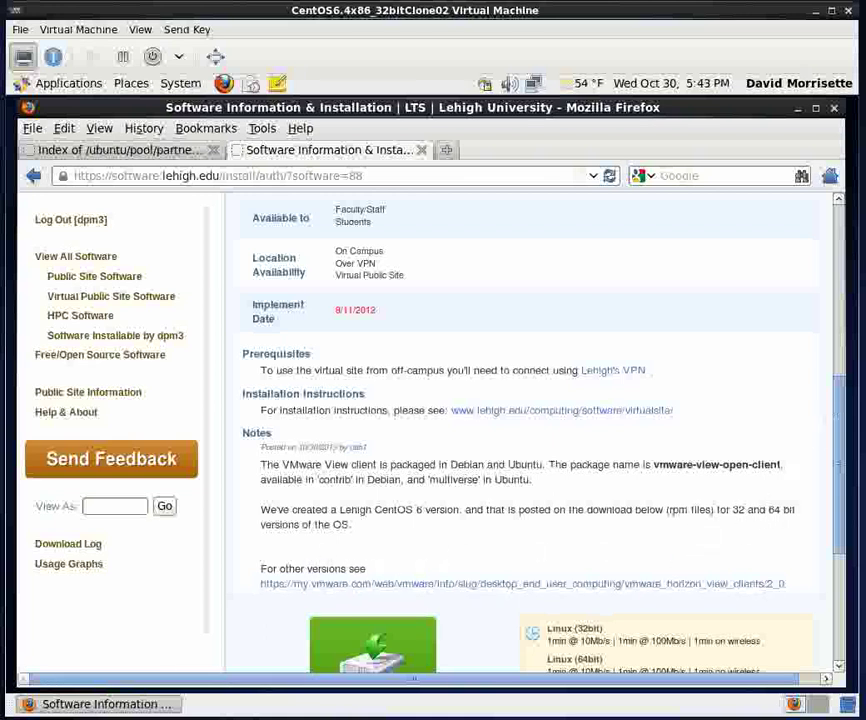
pyautogui.scroll(-2, 830, 440)
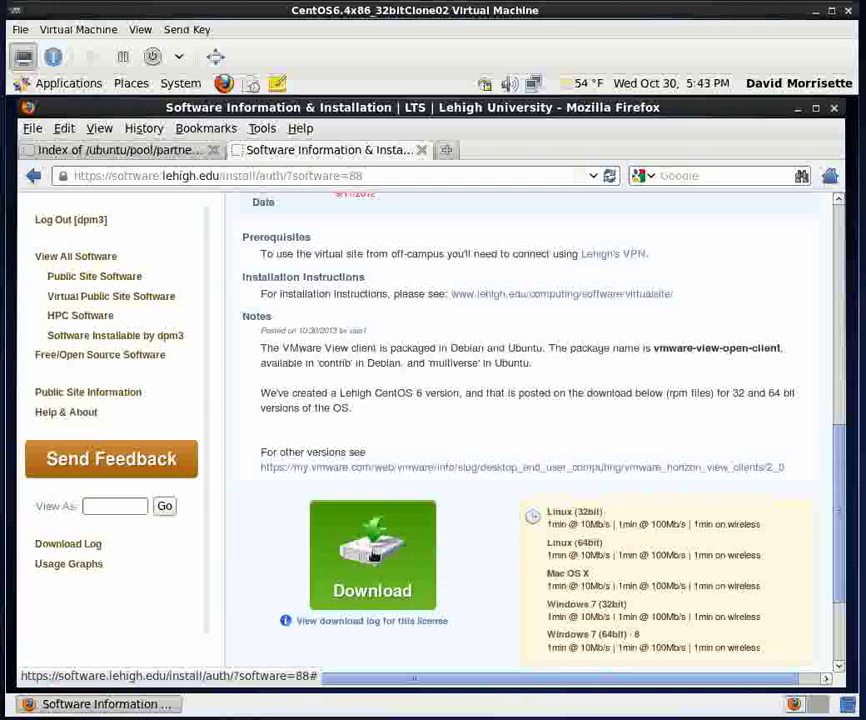
pyautogui.click(373, 553)
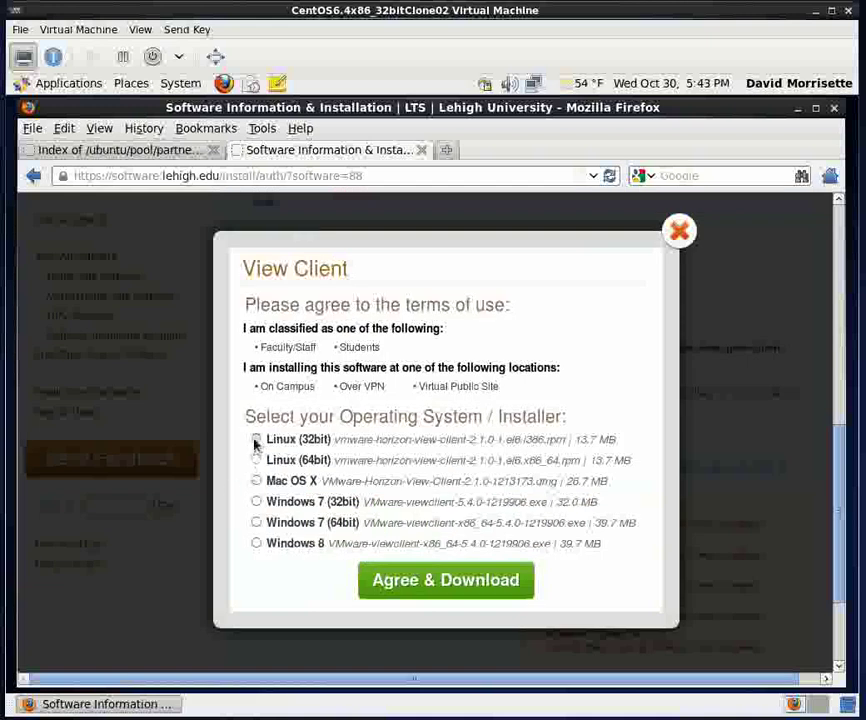
# Step: Choose the Linux (32bit) installer, accept the terms, and save the rpm file
pyautogui.click(256, 441)
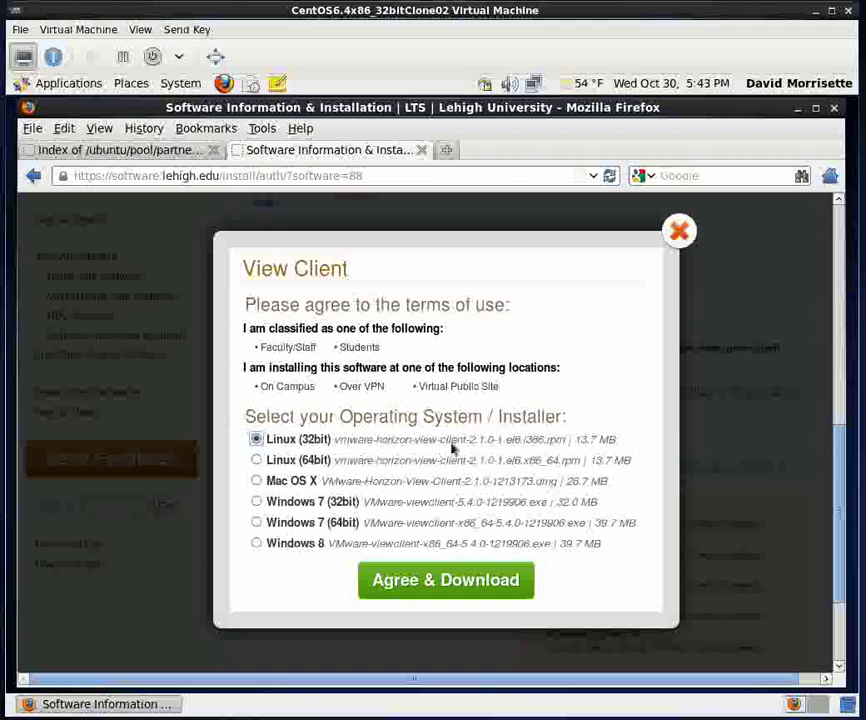
pyautogui.click(422, 592)
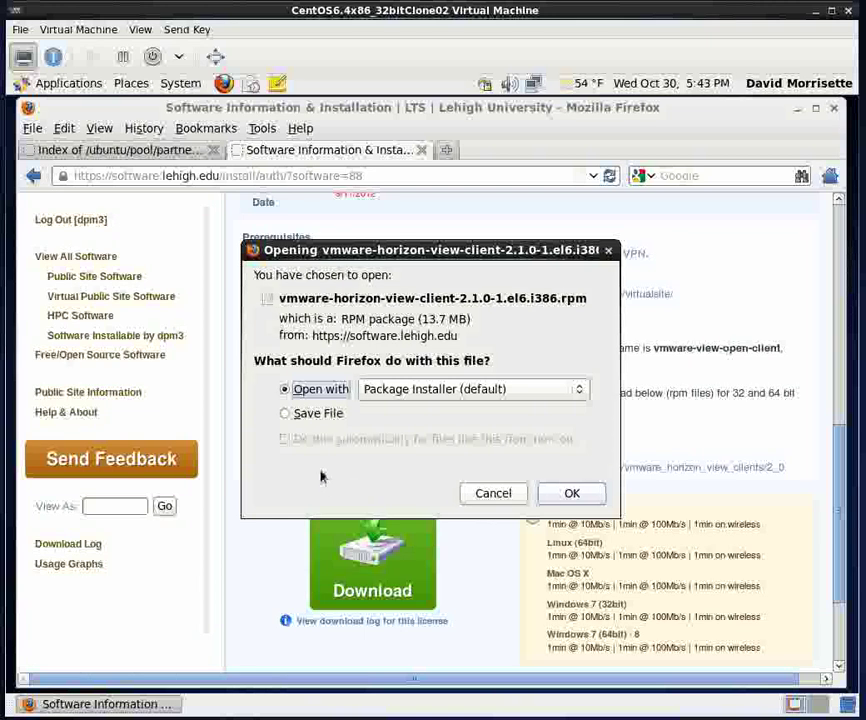
pyautogui.click(286, 413)
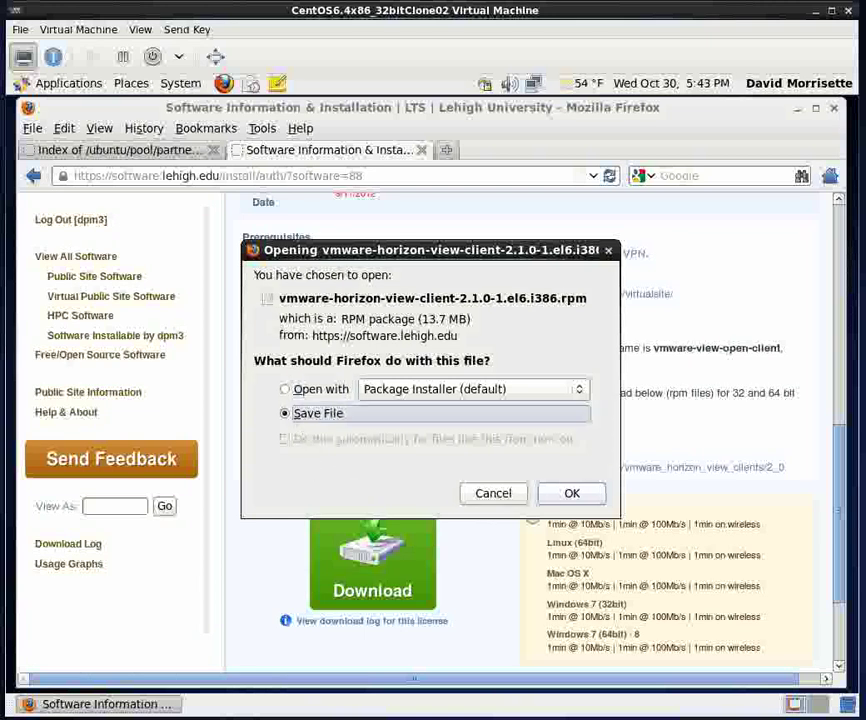
pyautogui.click(571, 493)
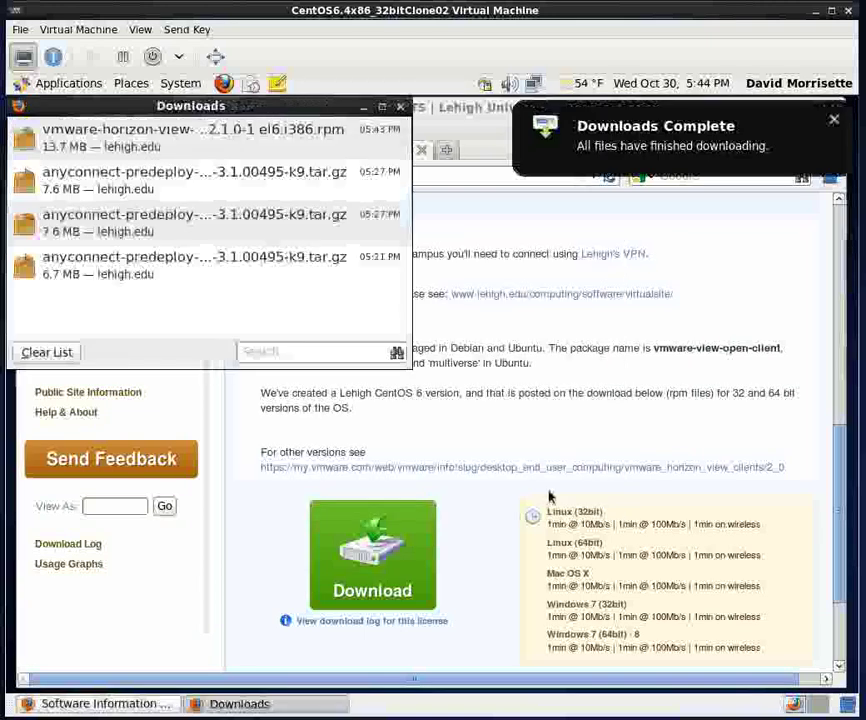
# Step: Close the download notification and minimise Firefox and the Downloads list to show the desktop
pyautogui.click(834, 119)
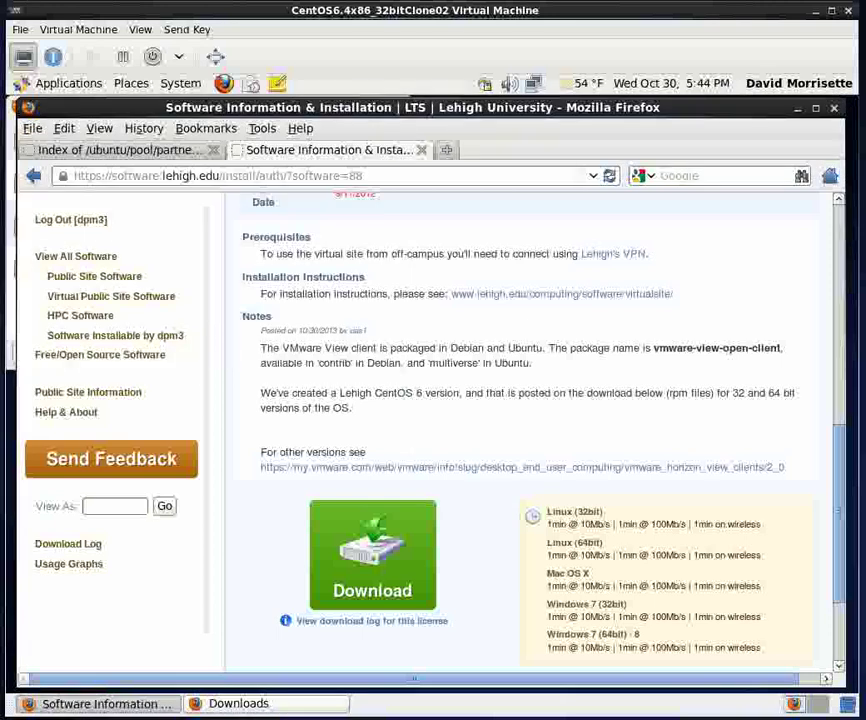
pyautogui.click(797, 107)
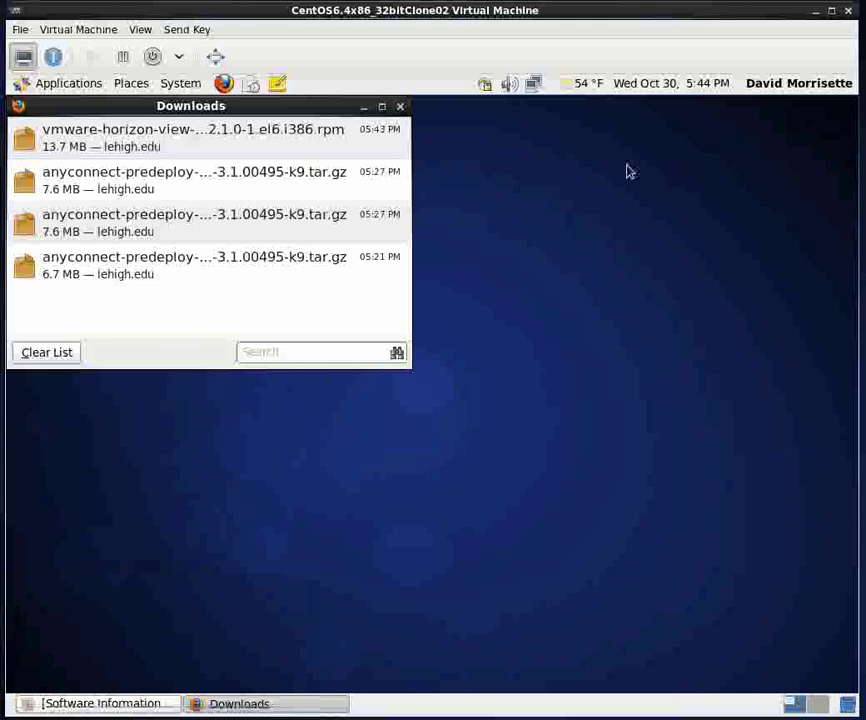
pyautogui.click(366, 110)
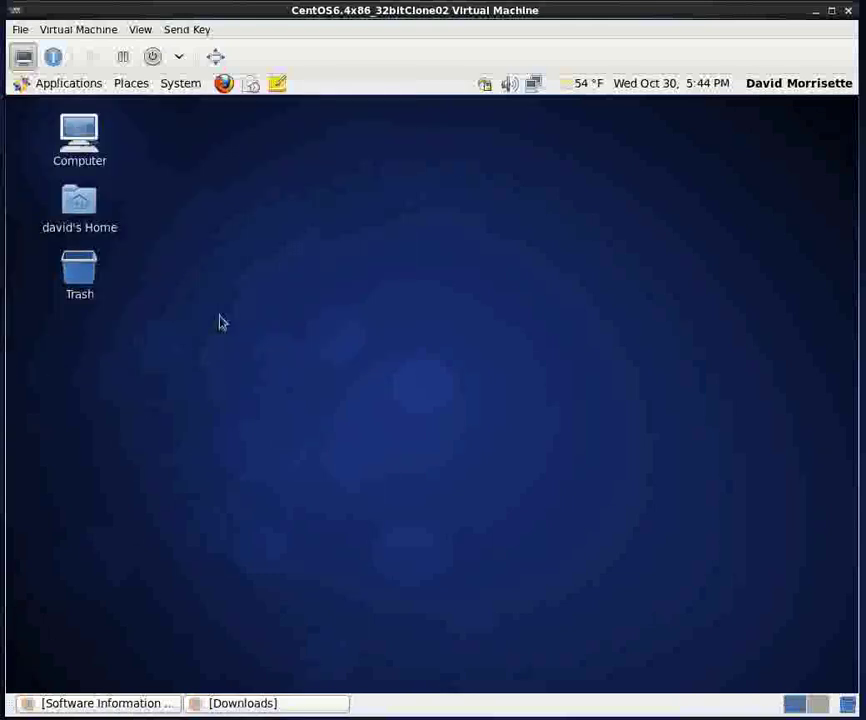
pyautogui.rightClick(244, 274)
# Step: Open a terminal on the desktop, move into the Downloads folder, and list its files
pyautogui.click(292, 344)
pyautogui.write('cd ..')
pyautogui.press('Return')
pyautogui.write('cd ')
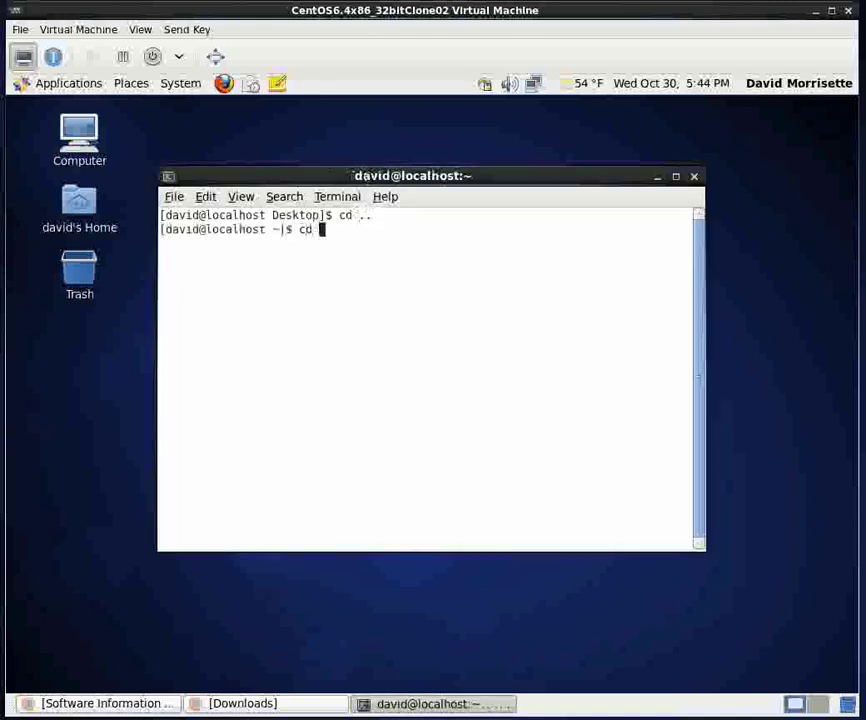
pyautogui.write('Dow')
pyautogui.press('Tab')
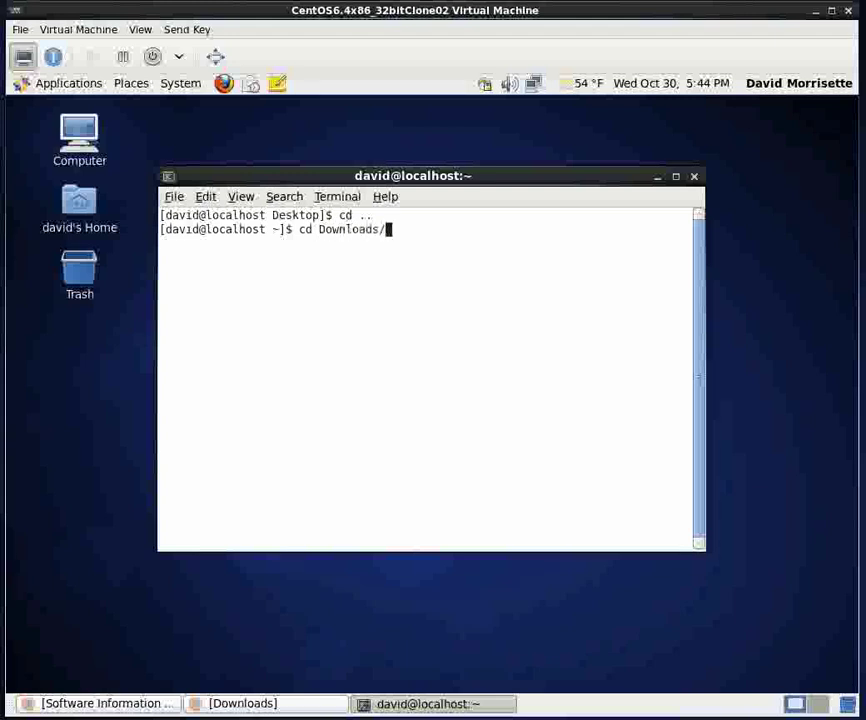
pyautogui.press('Return')
pyautogui.write('ls')
pyautogui.press('Return')
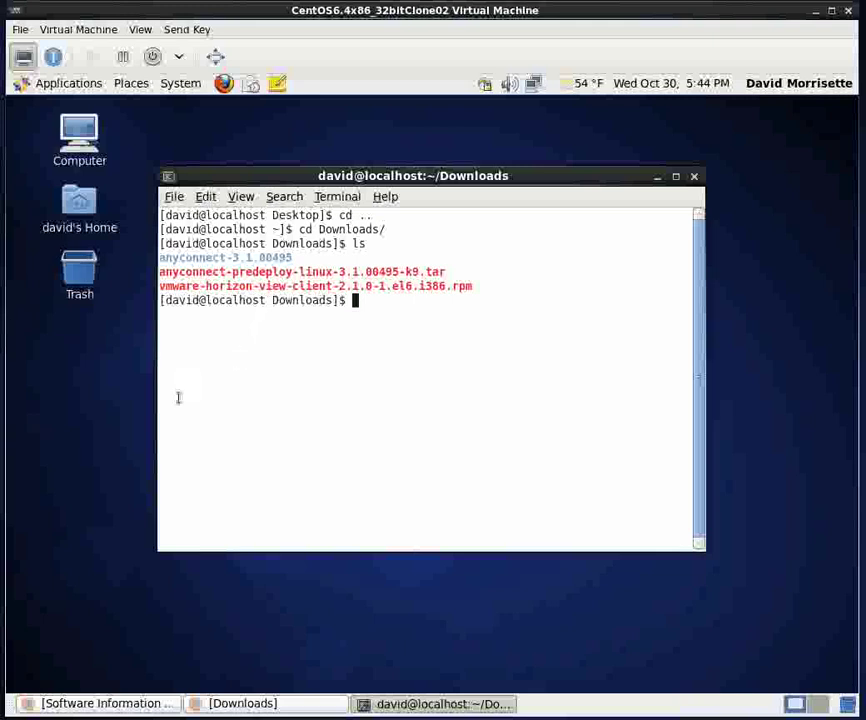
# Step: Switch to root with su - and change into the user's Downloads folder
pyautogui.write('su -')
pyautogui.press('Return')
pyautogui.press('Return')
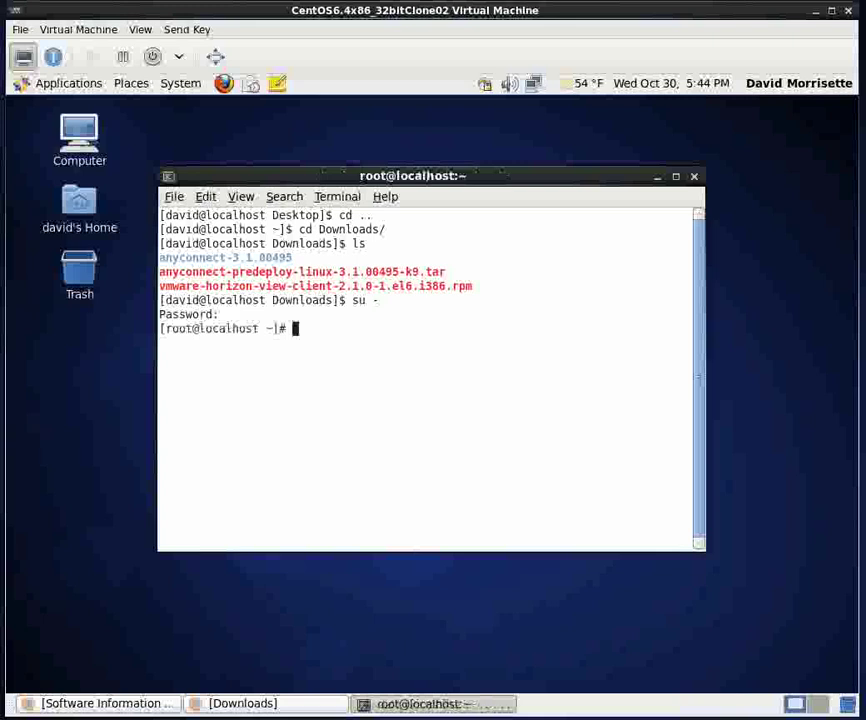
pyautogui.write('cd /home/')
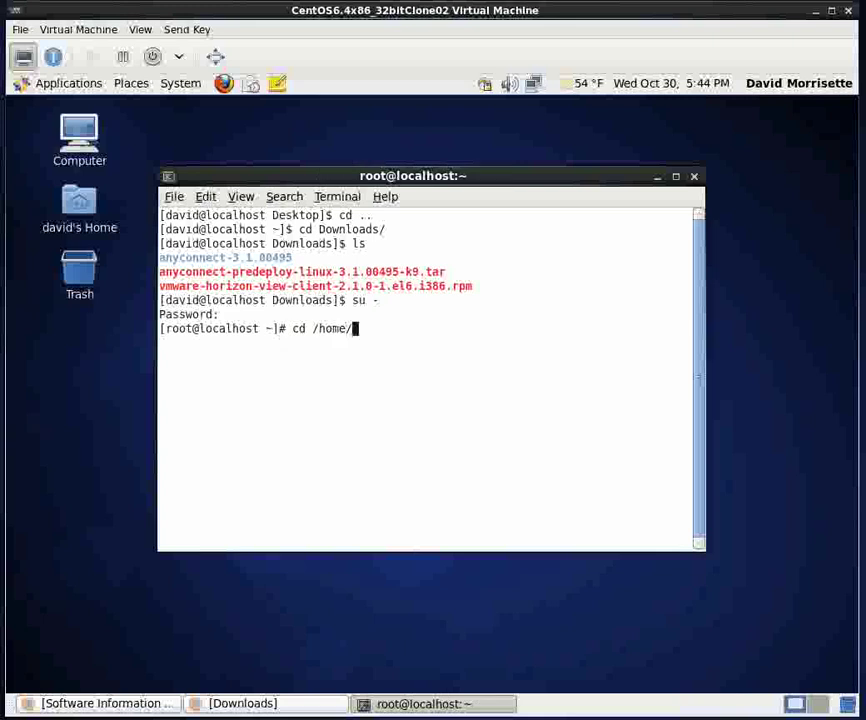
pyautogui.write('David/Downloads')
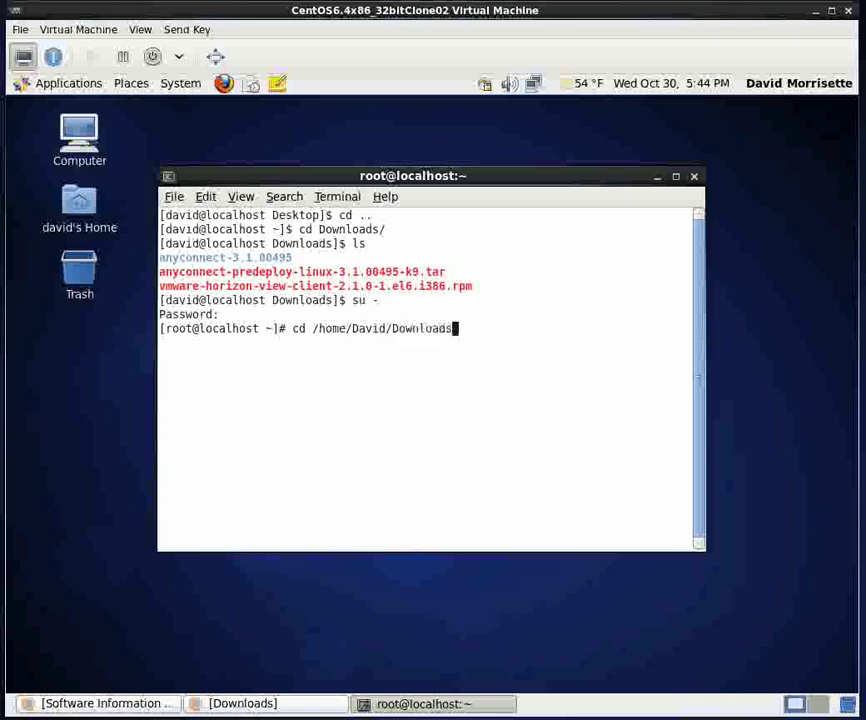
pyautogui.press('Return')
pyautogui.write('ls')
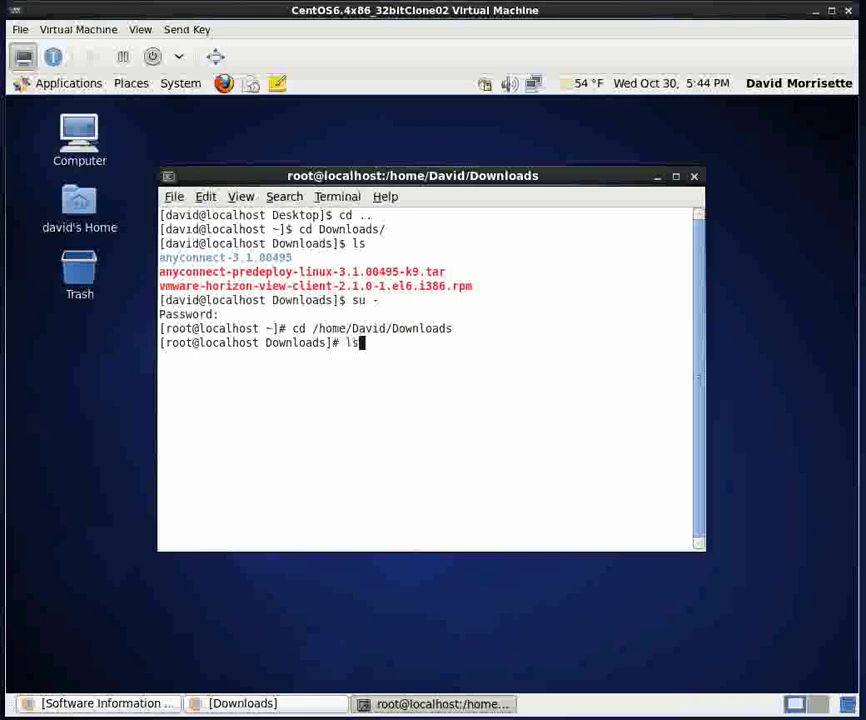
pyautogui.press('Return')
# Step: Install the vmware-horizon-view-client rpm with yum, confirming the 7 packages
pyautogui.write('yum inst')
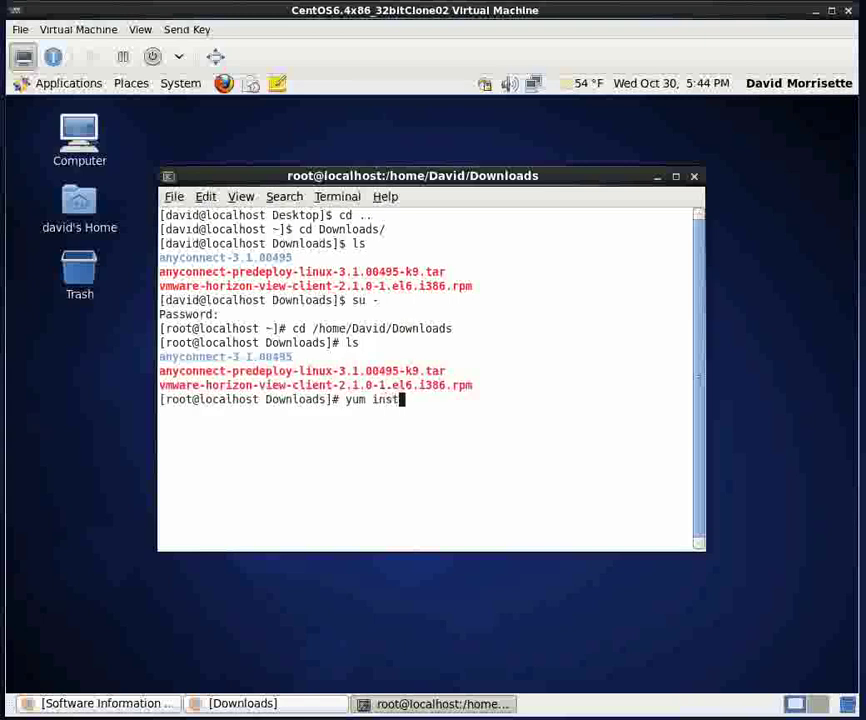
pyautogui.write('all vm')
pyautogui.press('Tab')
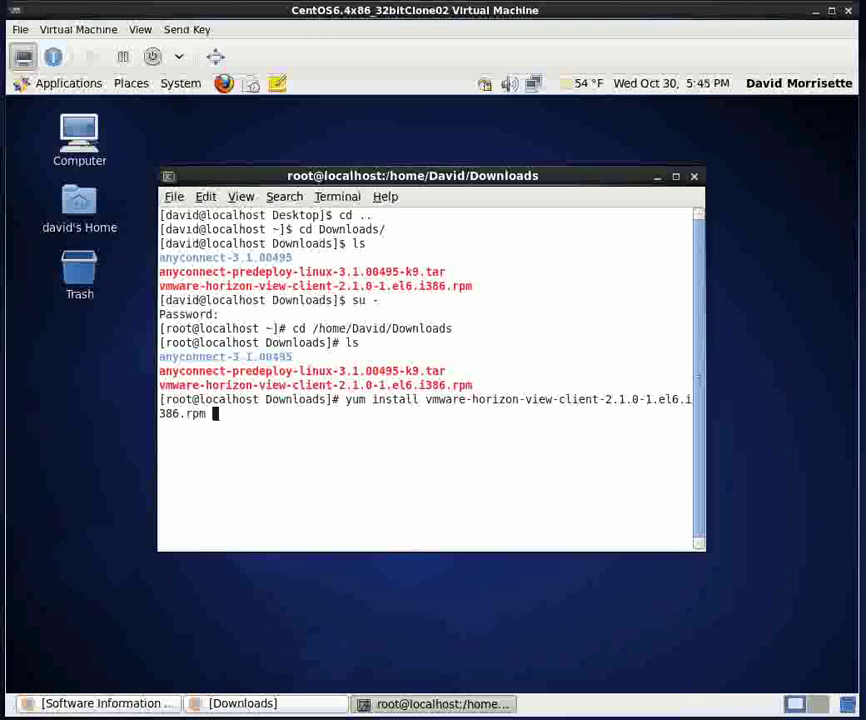
pyautogui.press('Return')
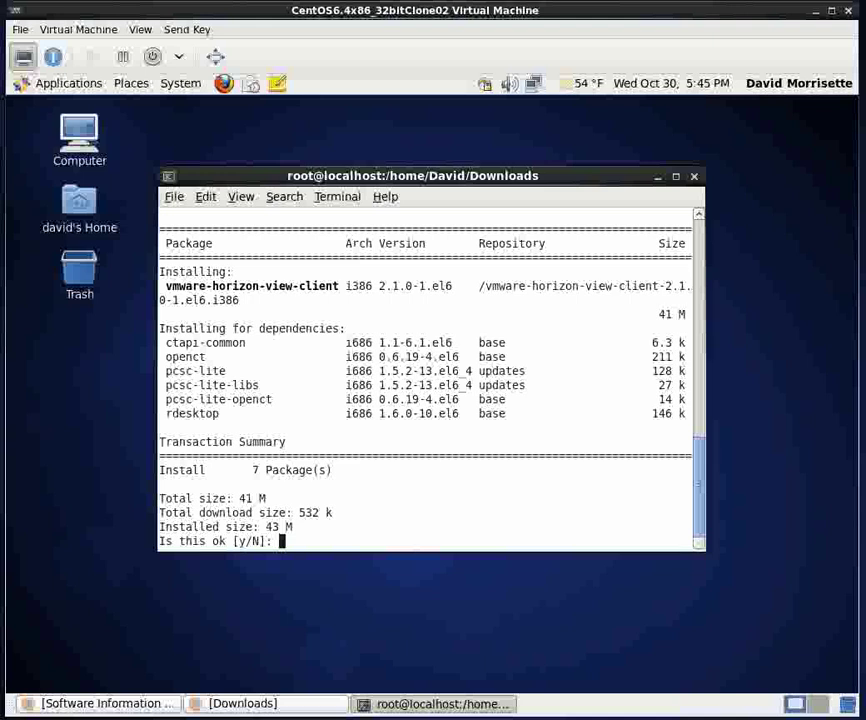
pyautogui.write('y')
pyautogui.press('Return')
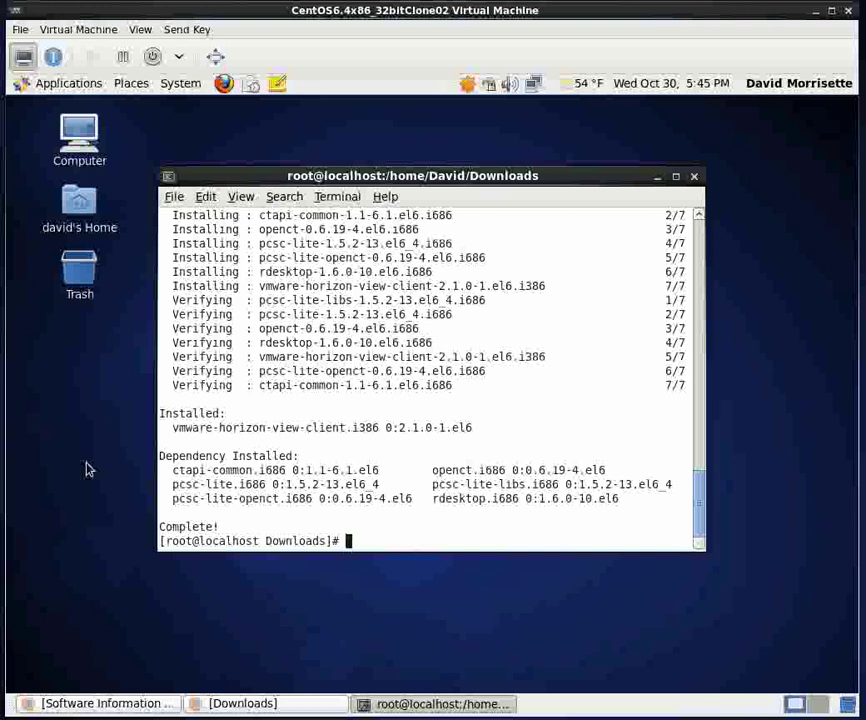
# Step: Exit the root session and close the terminal
pyautogui.write('exit')
pyautogui.press('Return')
pyautogui.write('exit')
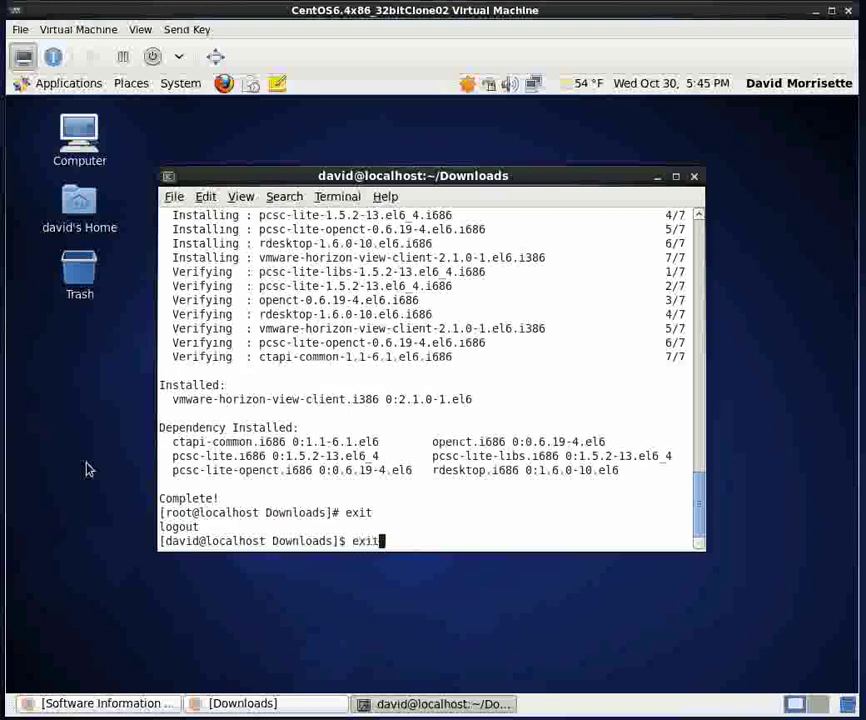
pyautogui.press('Return')
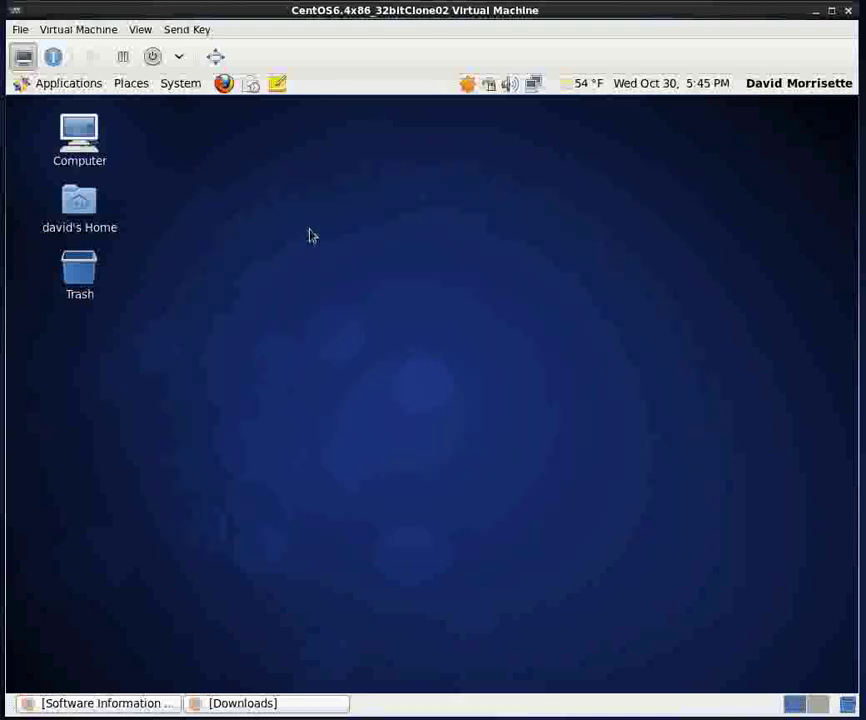
# Step: Run vmware-view from a new terminal opened on the desktop
pyautogui.rightClick(242, 215)
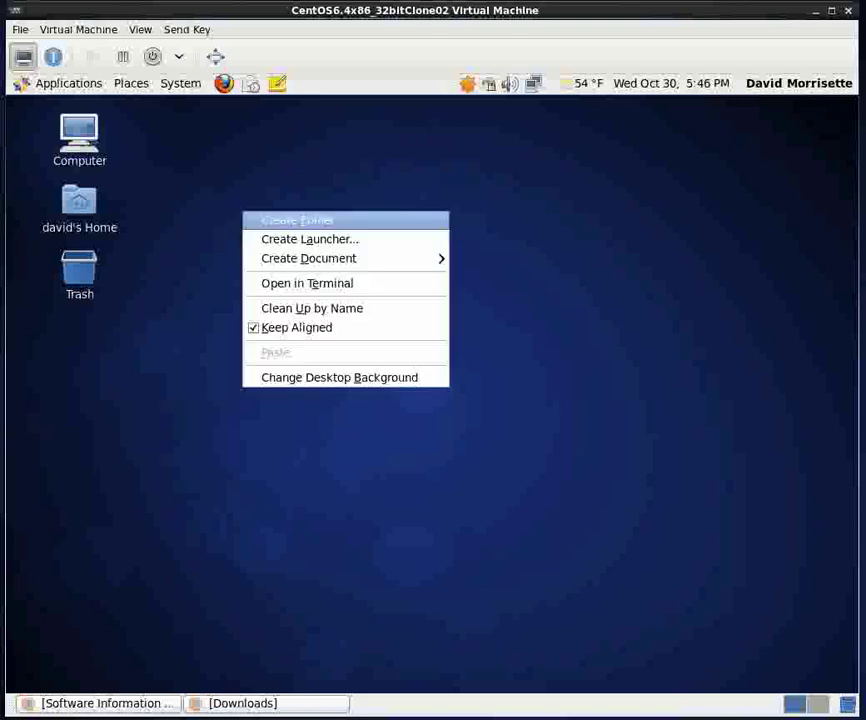
pyautogui.click(270, 286)
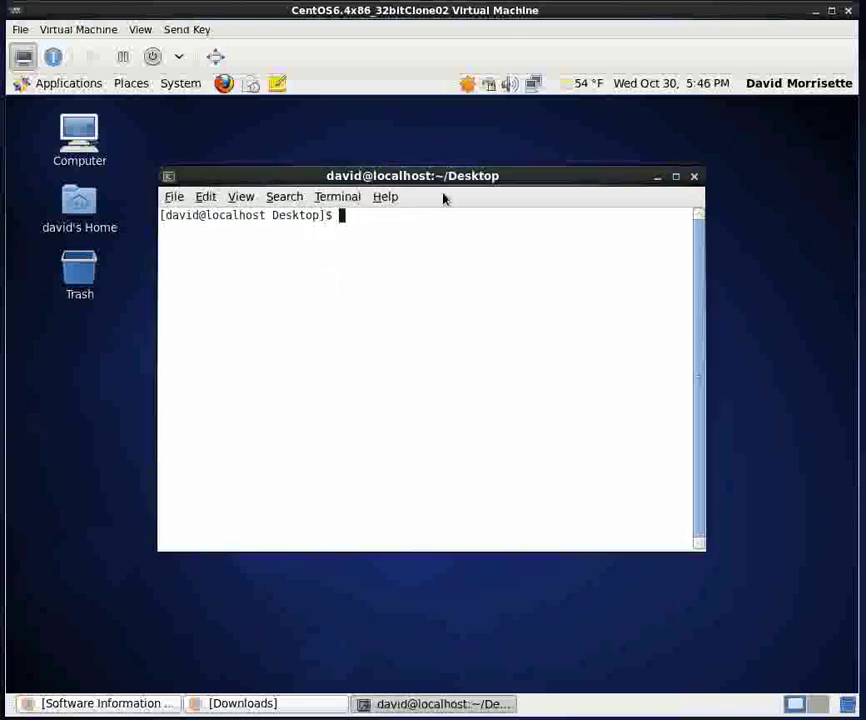
pyautogui.write('vmware')
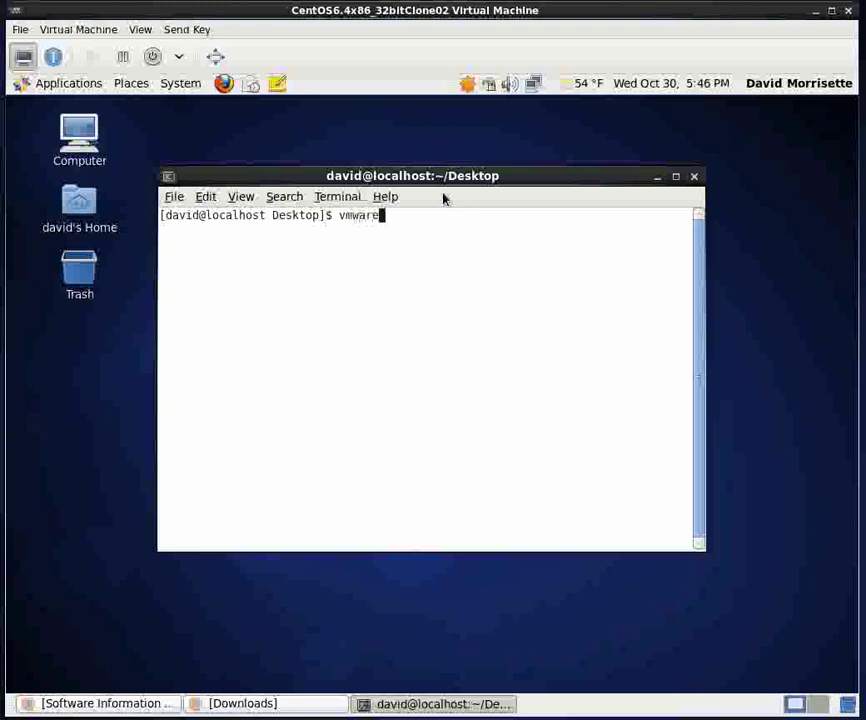
pyautogui.write('-view')
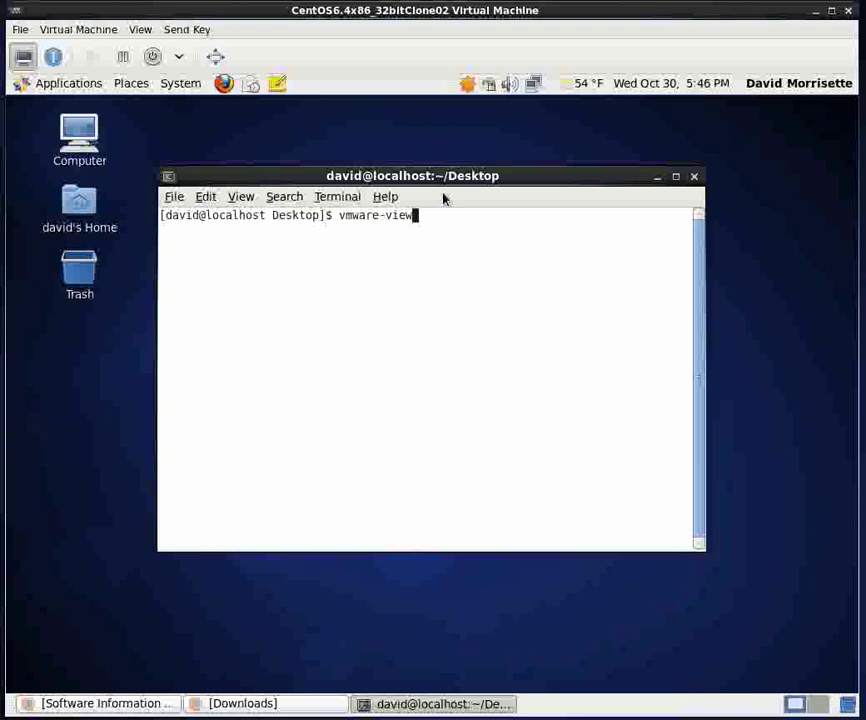
pyautogui.press('Return')
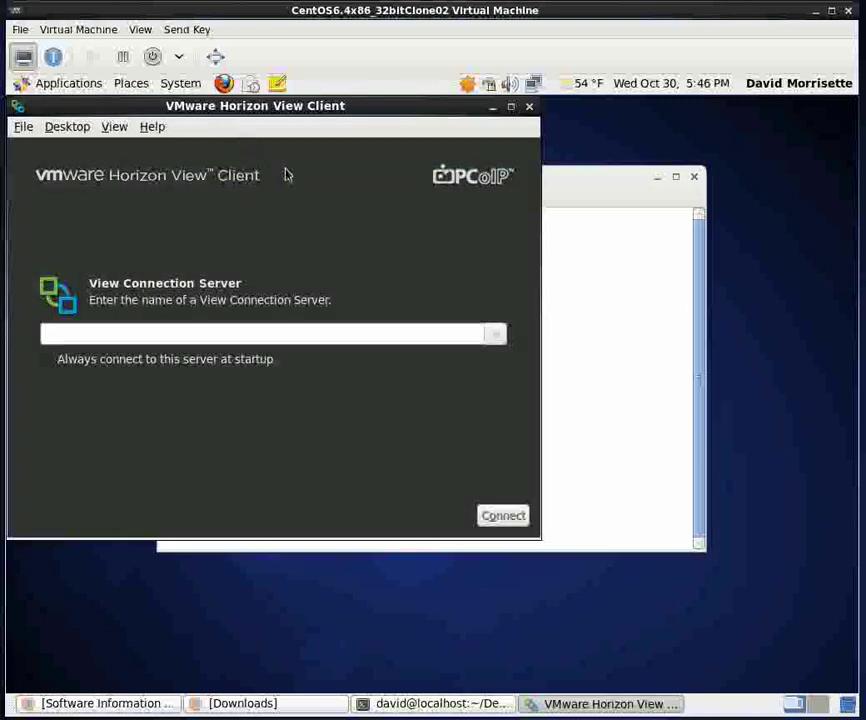
# Step: Enter virtualsite.cc.lehigh.edu as the View Connection Server and connect
pyautogui.click(95, 334)
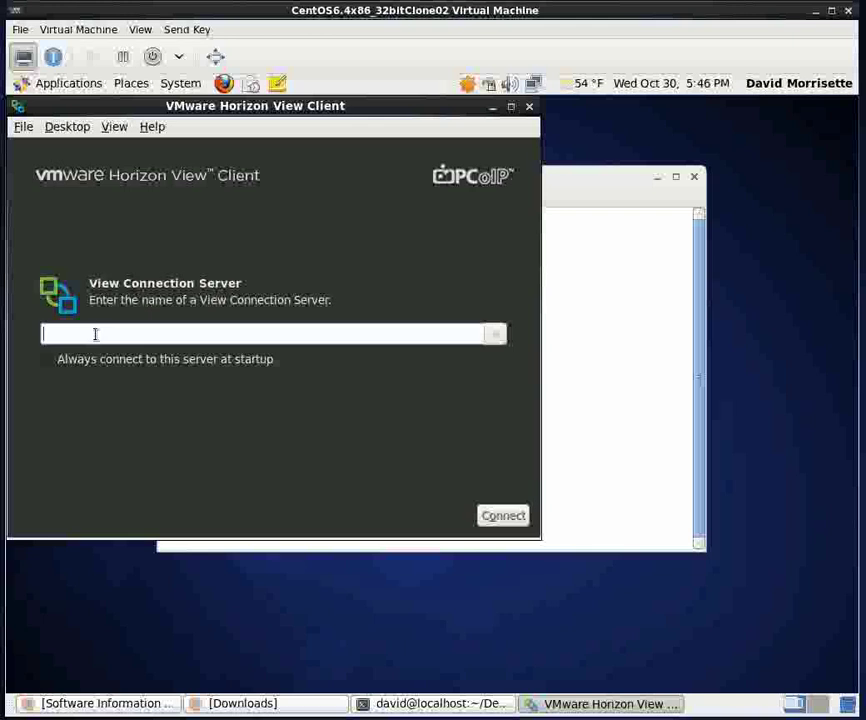
pyautogui.write('v')
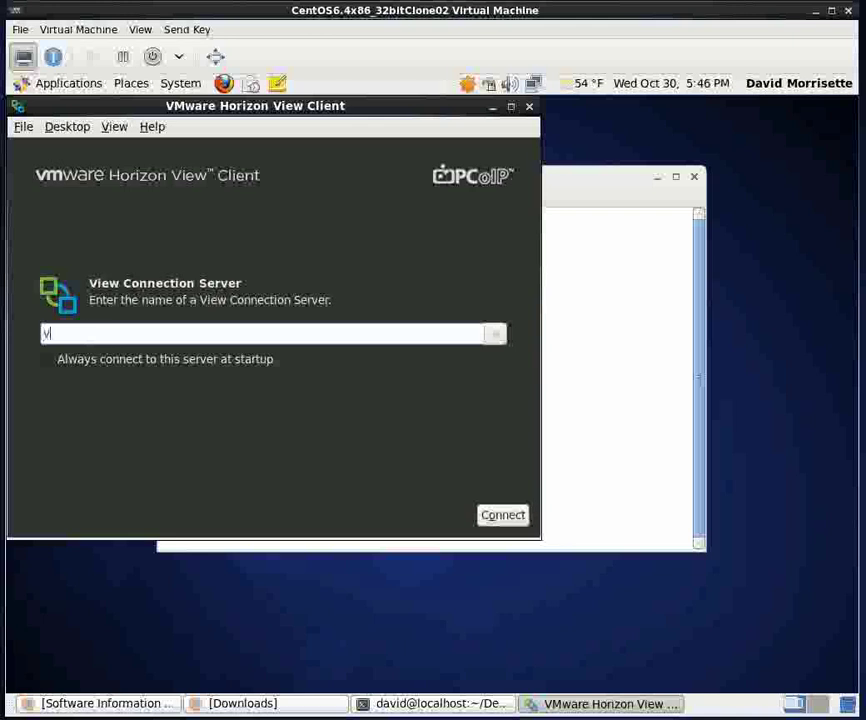
pyautogui.write('irtualsite')
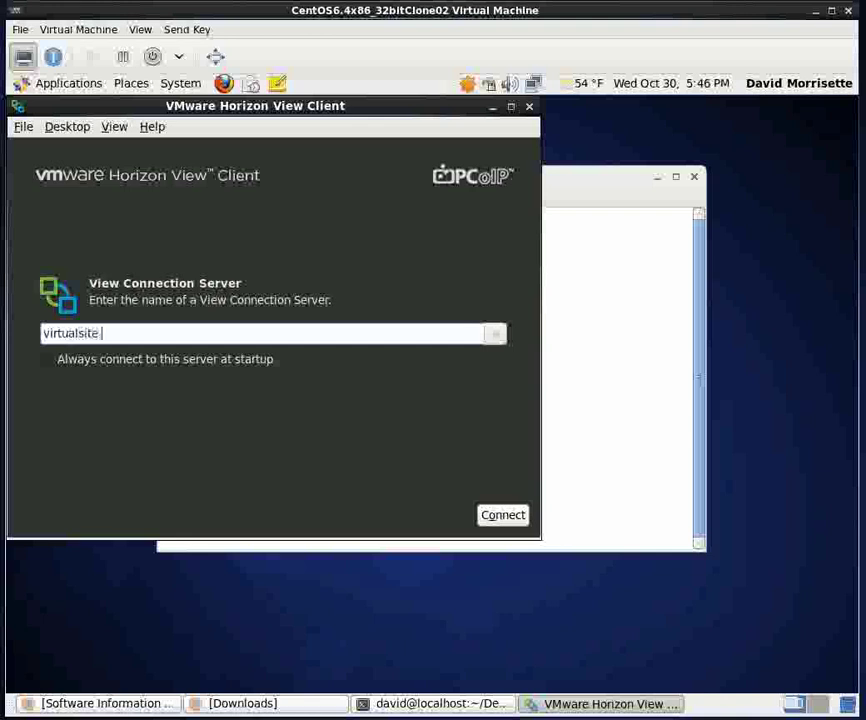
pyautogui.write('.cc.lehigh.edu')
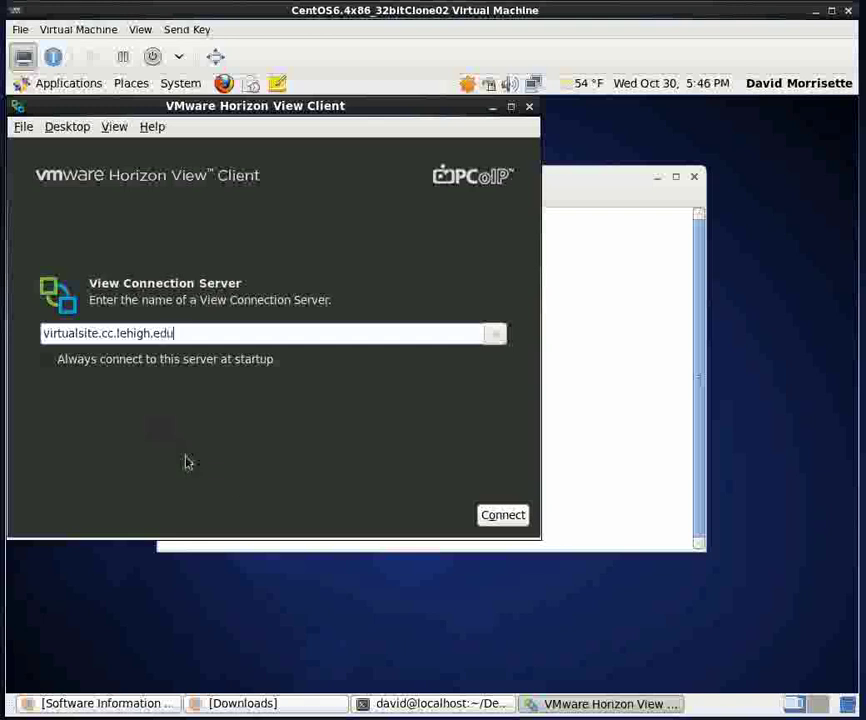
pyautogui.click(501, 516)
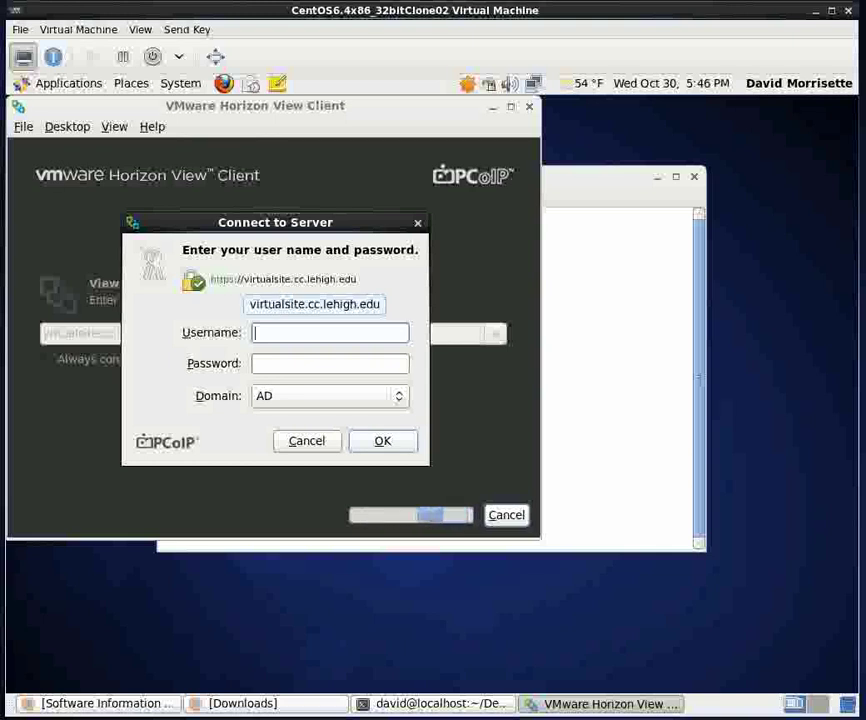
# Step: Enter the account username and password in the Connect to Server dialog and submit
pyautogui.write('dpm3')
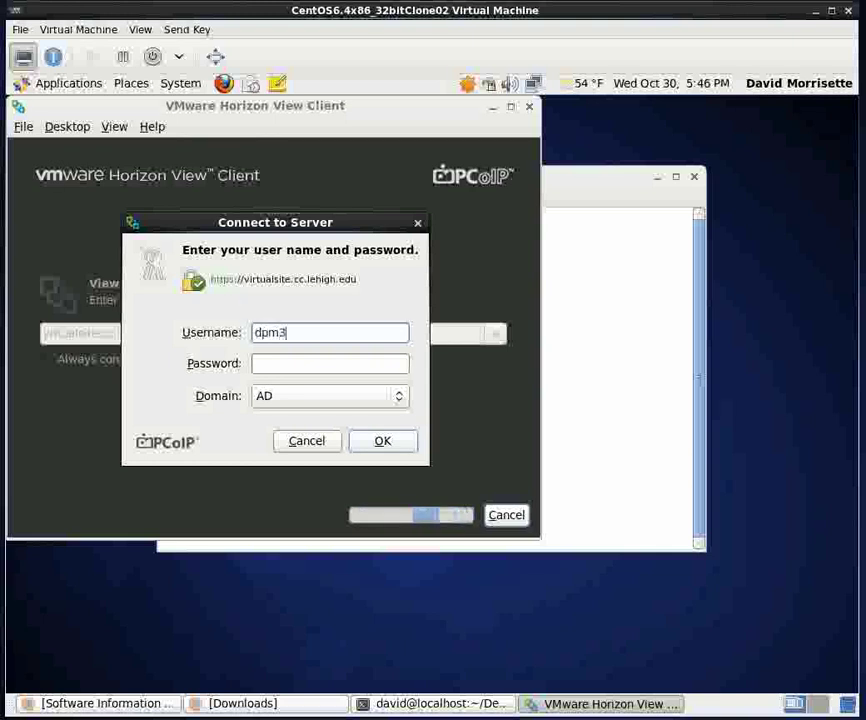
pyautogui.press('Tab')
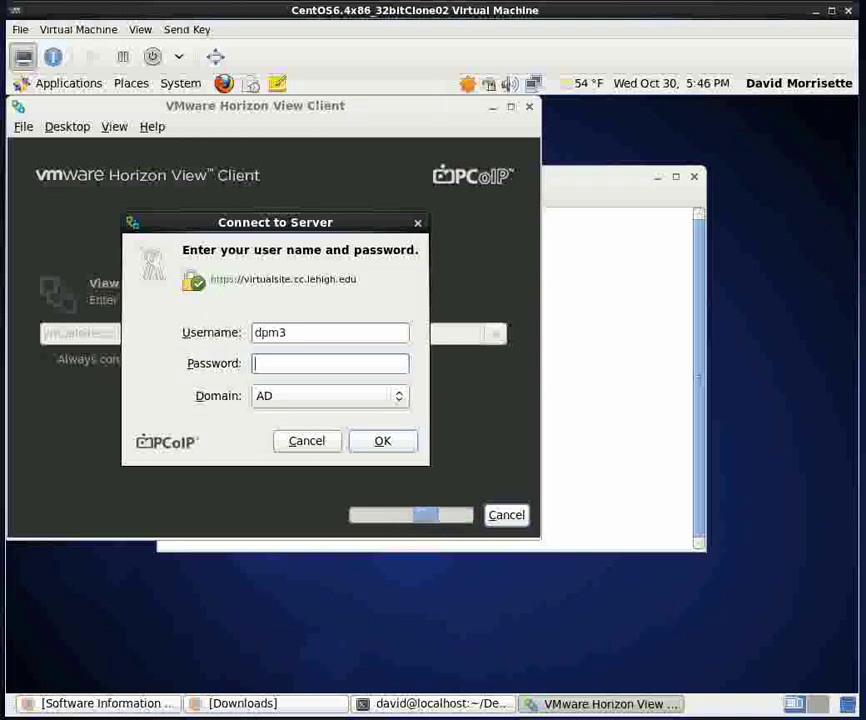
pyautogui.write('•••••••••••')
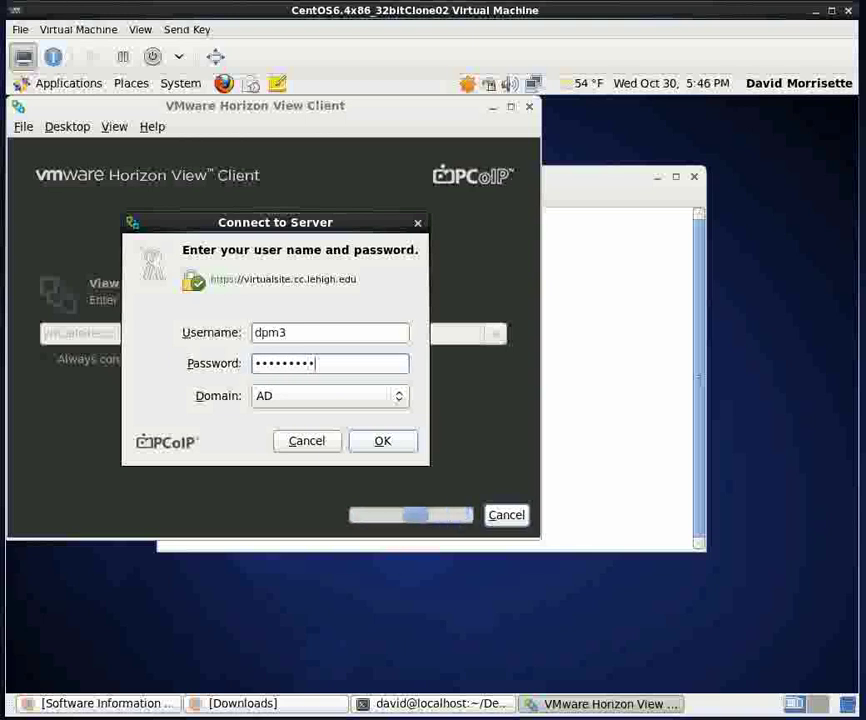
pyautogui.press('Return')
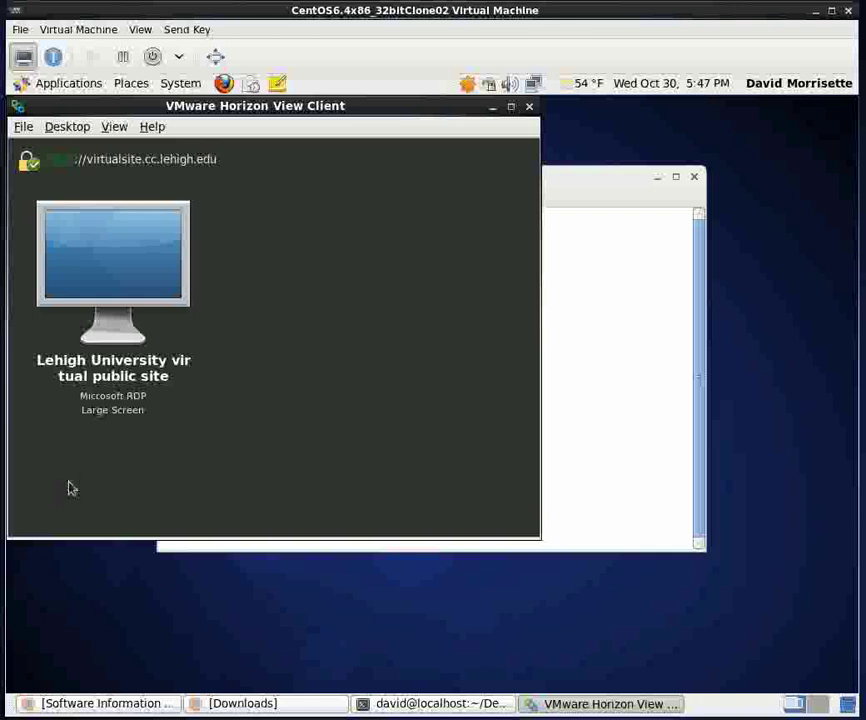
# Step: Launch the Lehigh University virtual public site desktop and drag its session window fully into view
pyautogui.moveTo(98, 412)
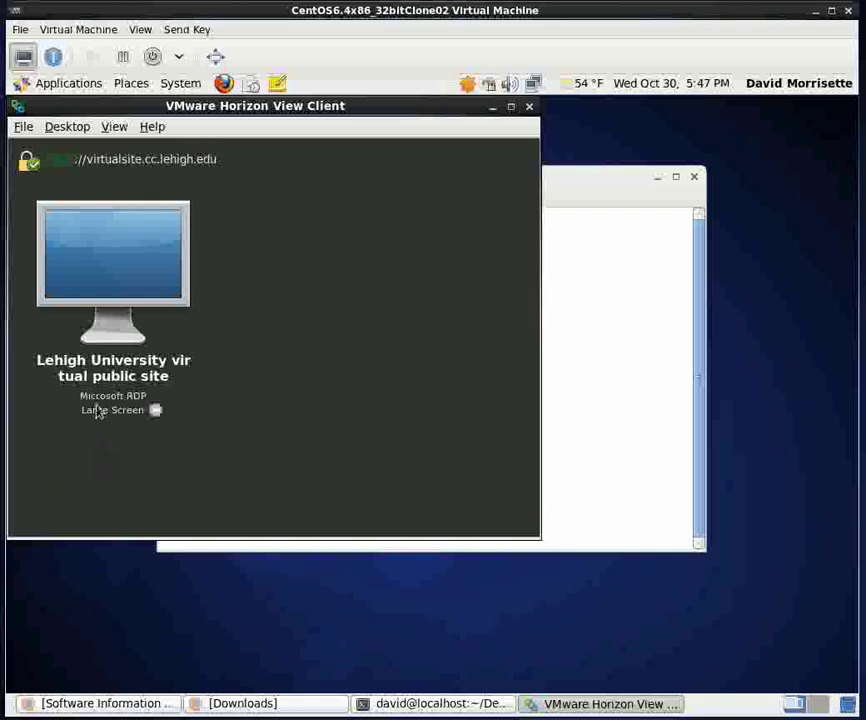
pyautogui.doubleClick(113, 262)
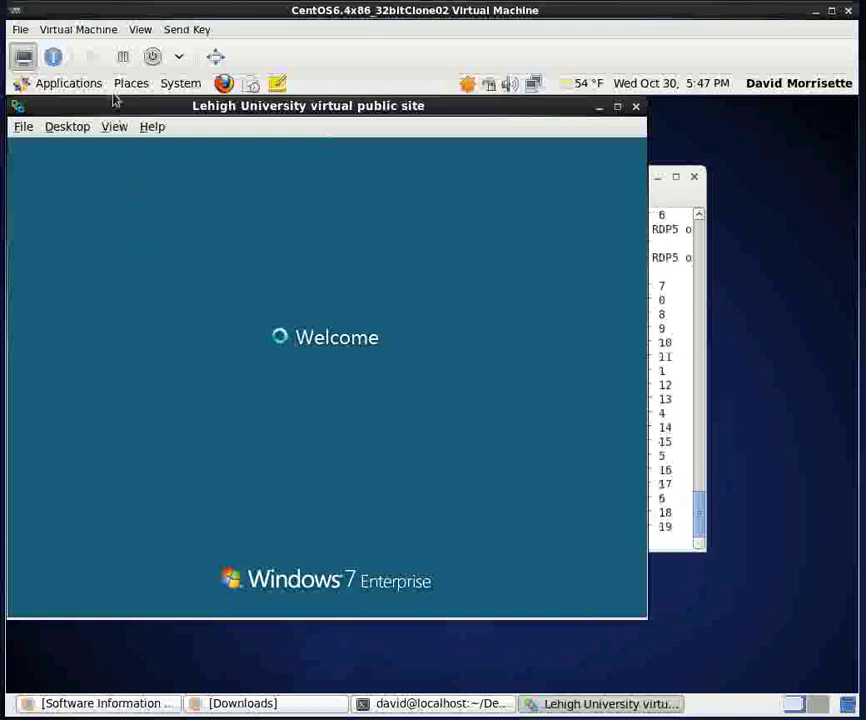
pyautogui.moveTo(110, 110); pyautogui.dragTo(218, 139)
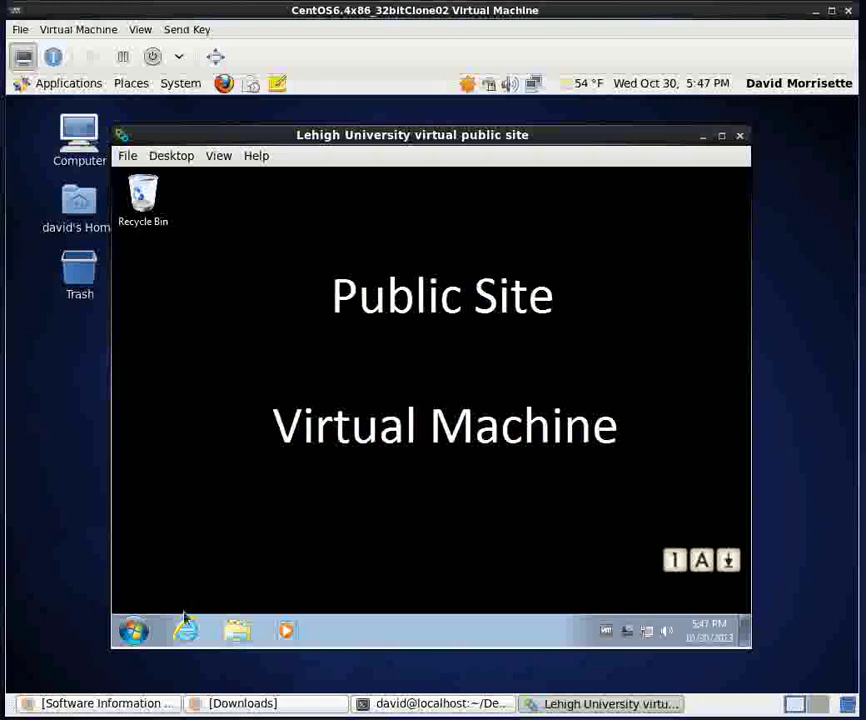
# Step: Browse the All Programs list in the remote Windows 7 Start menu
pyautogui.click(134, 632)
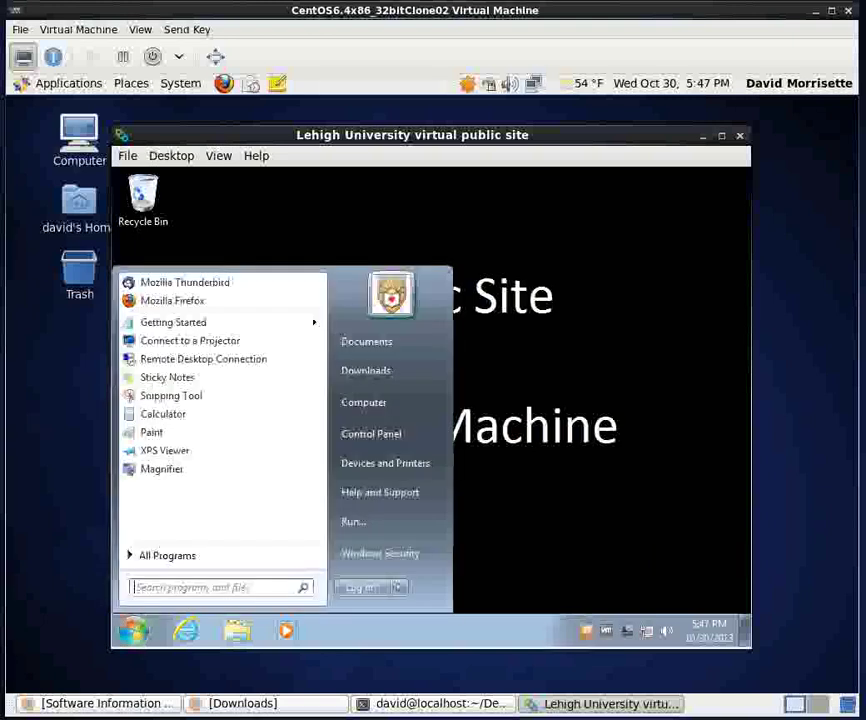
pyautogui.click(172, 563)
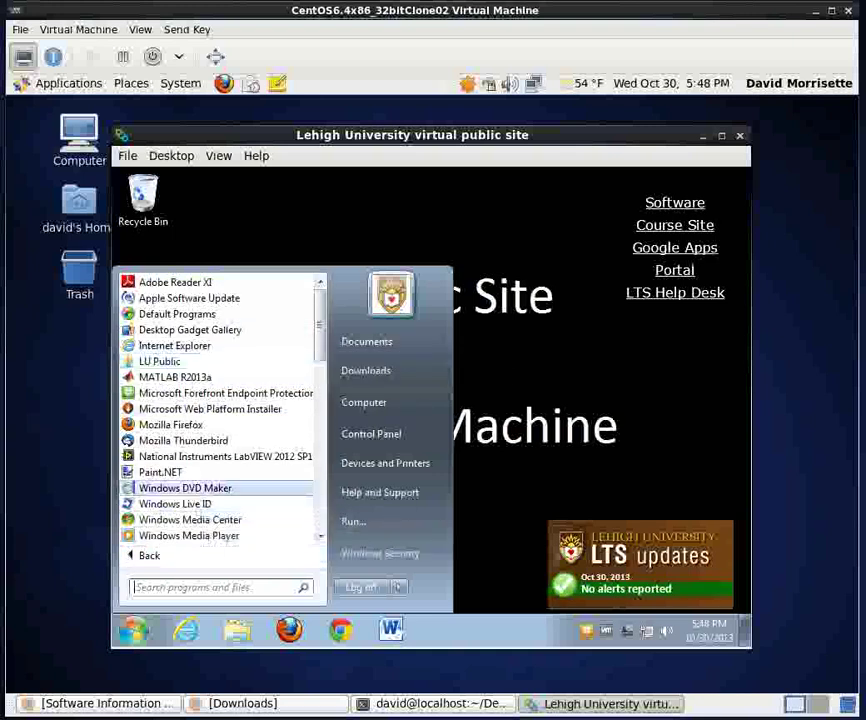
pyautogui.scroll(-7, 321, 344)
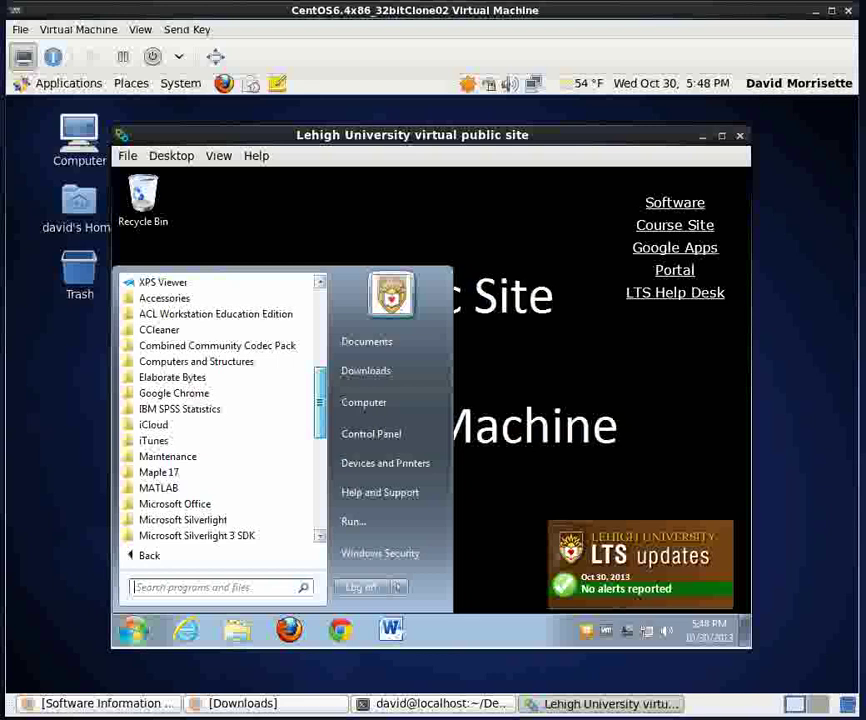
pyautogui.scroll(-1, 220, 410)
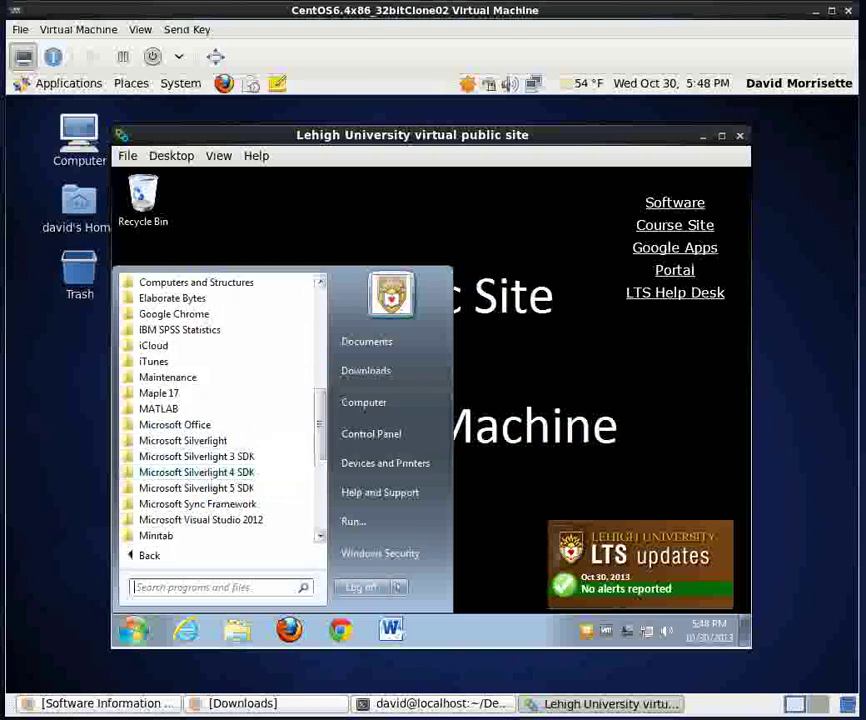
# Step: Close the Start menu and open Windows Explorer from the Start button's context menu
pyautogui.click(321, 238)
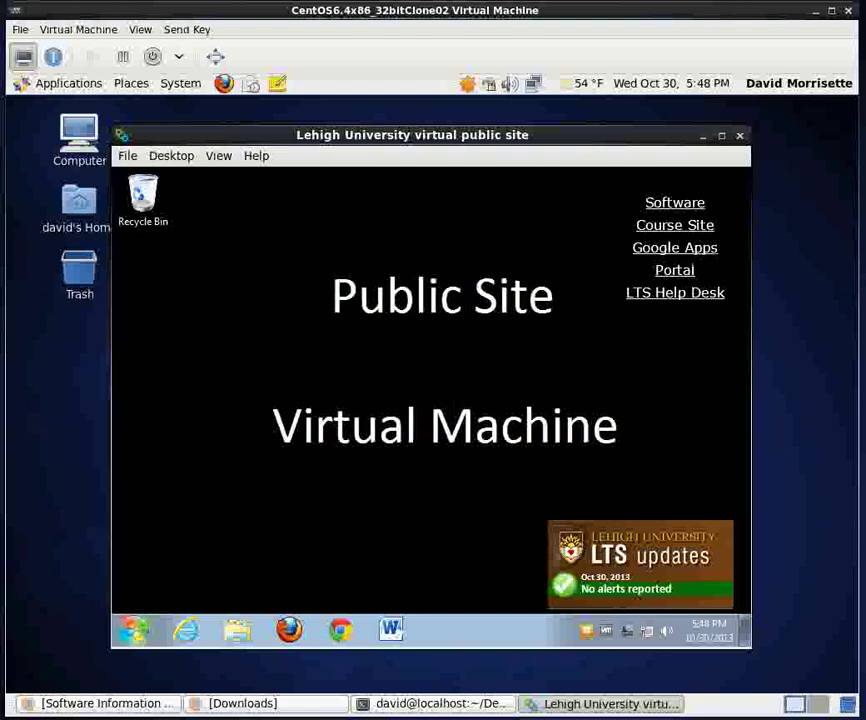
pyautogui.rightClick(146, 630)
pyautogui.click(175, 620)
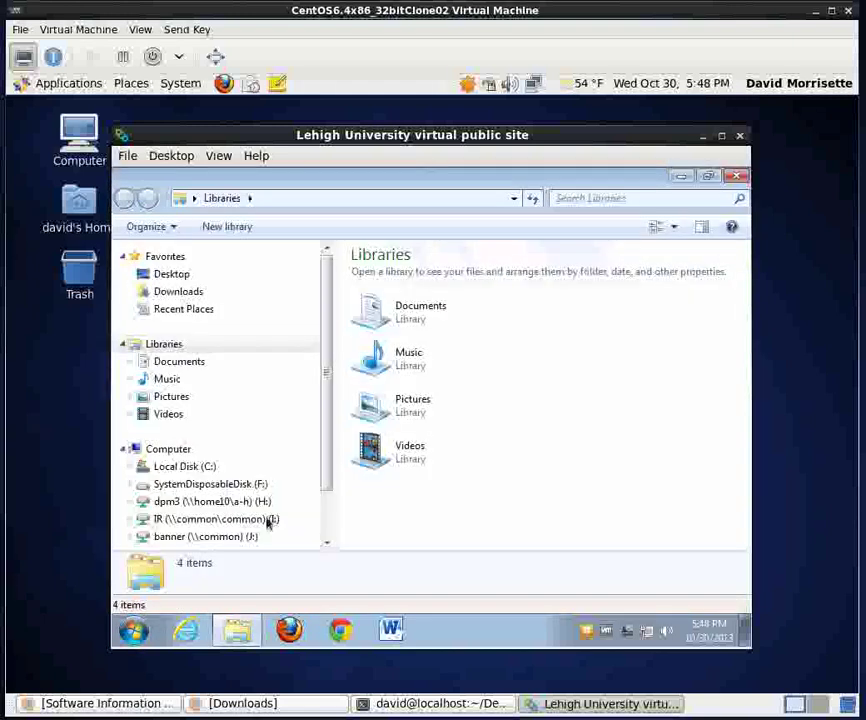
# Step: Browse the H: home drive folders, return to Libraries, and bring up the remote Start menu
pyautogui.click(201, 503)
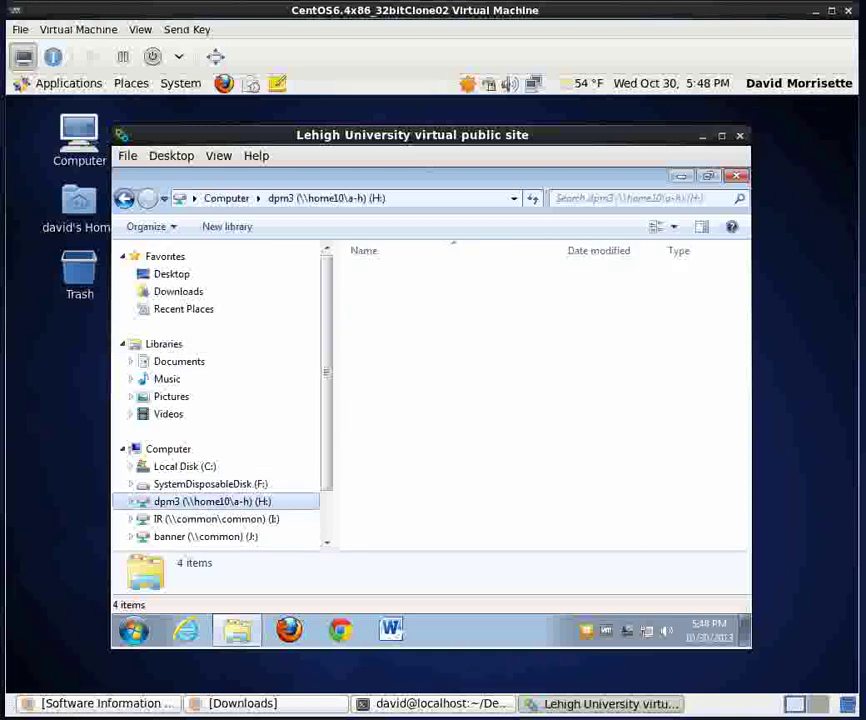
pyautogui.click(124, 198)
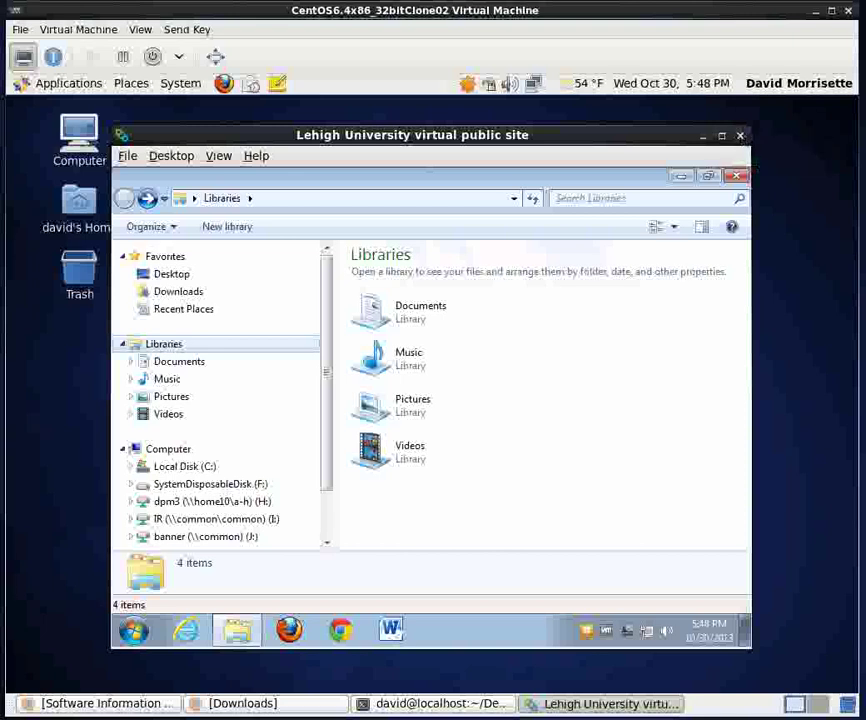
pyautogui.click(133, 630)
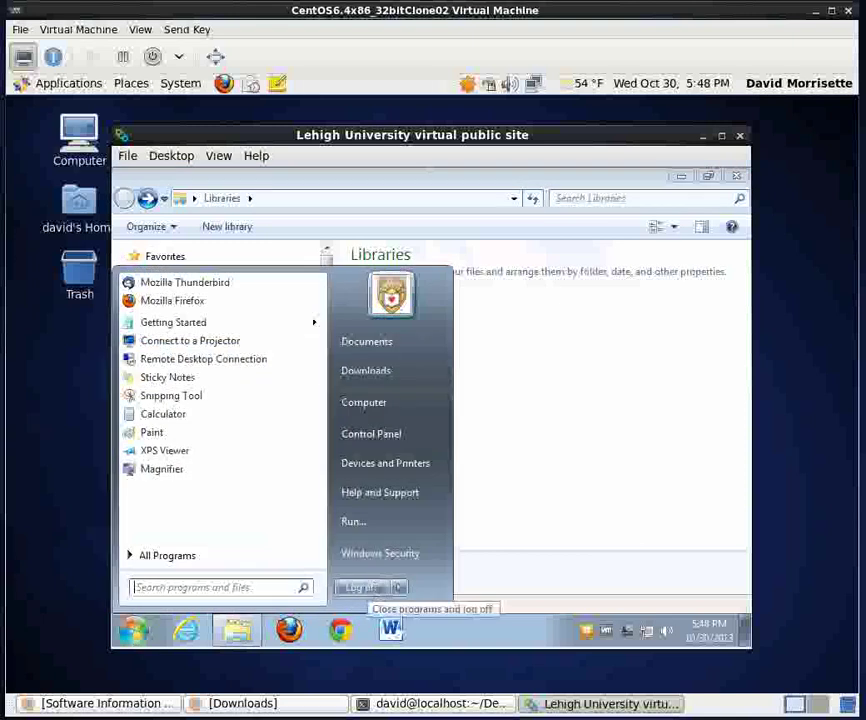
# Step: Dismiss the Start menu, disconnect from virtualsite.cc.lehigh.edu with confirmation, and quit the View client
pyautogui.press('Escape')
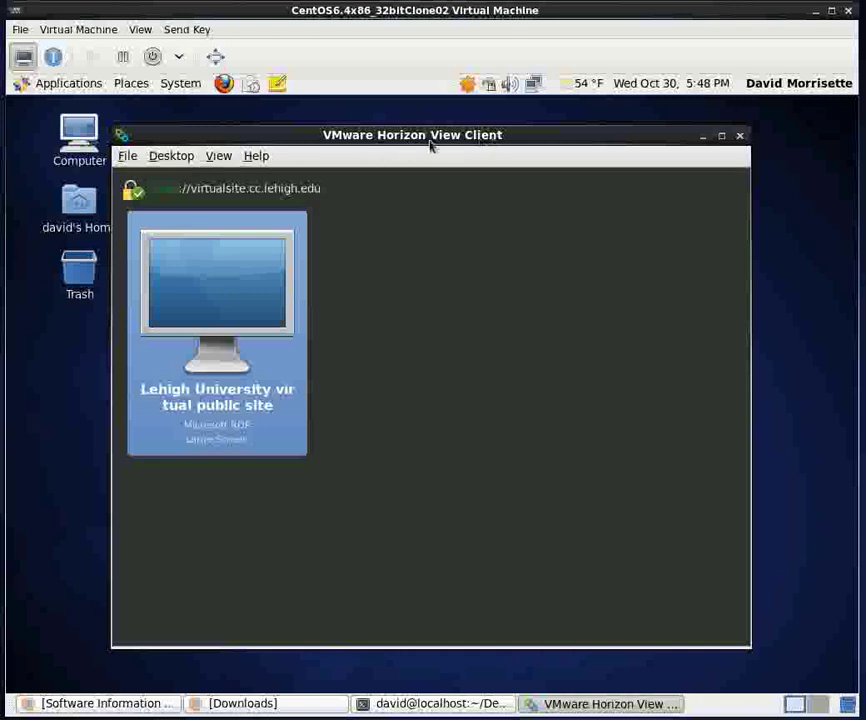
pyautogui.click(127, 157)
pyautogui.click(153, 178)
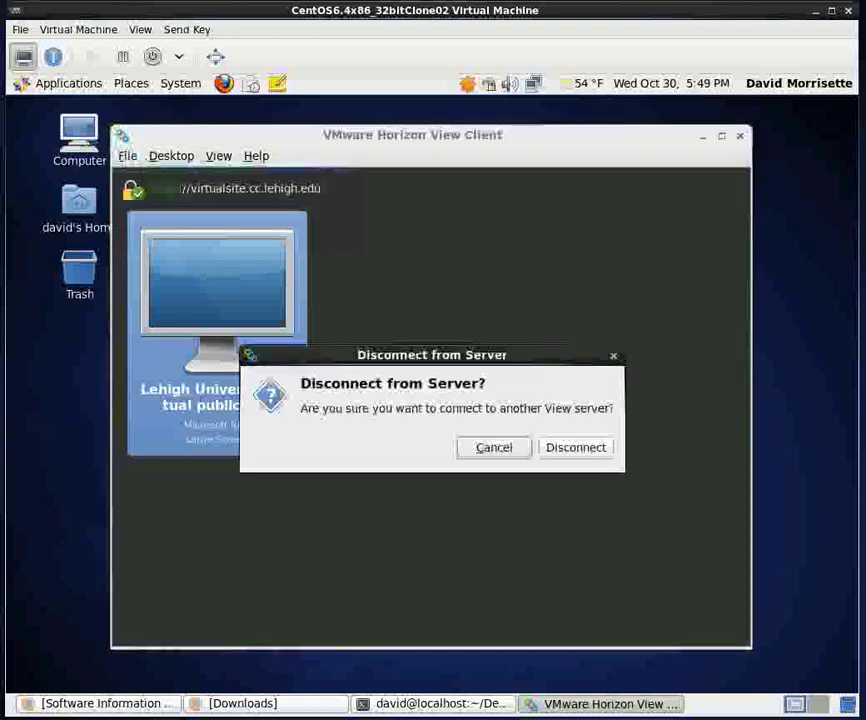
pyautogui.click(568, 450)
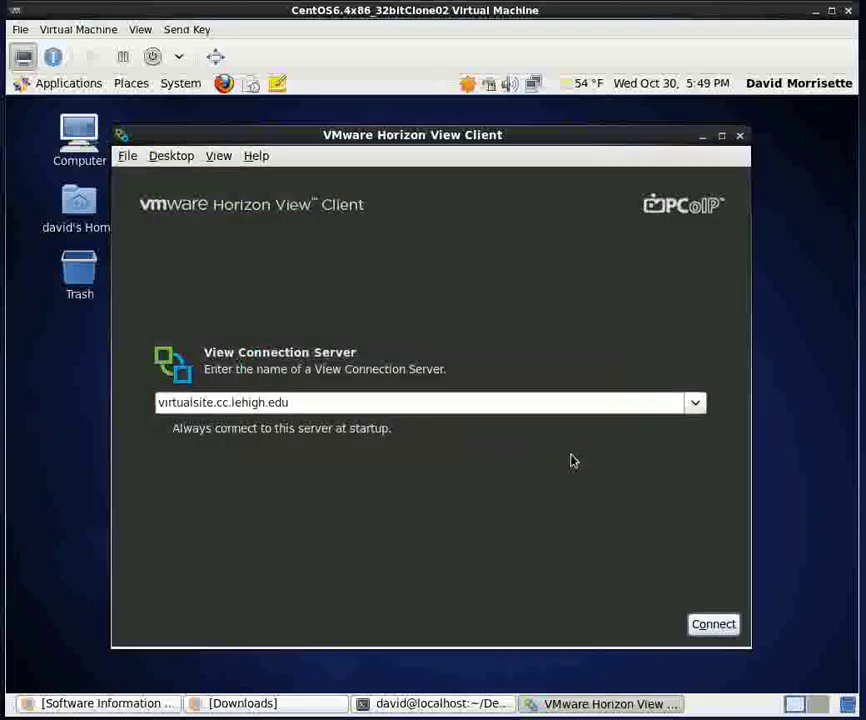
pyautogui.click(128, 157)
pyautogui.click(156, 242)
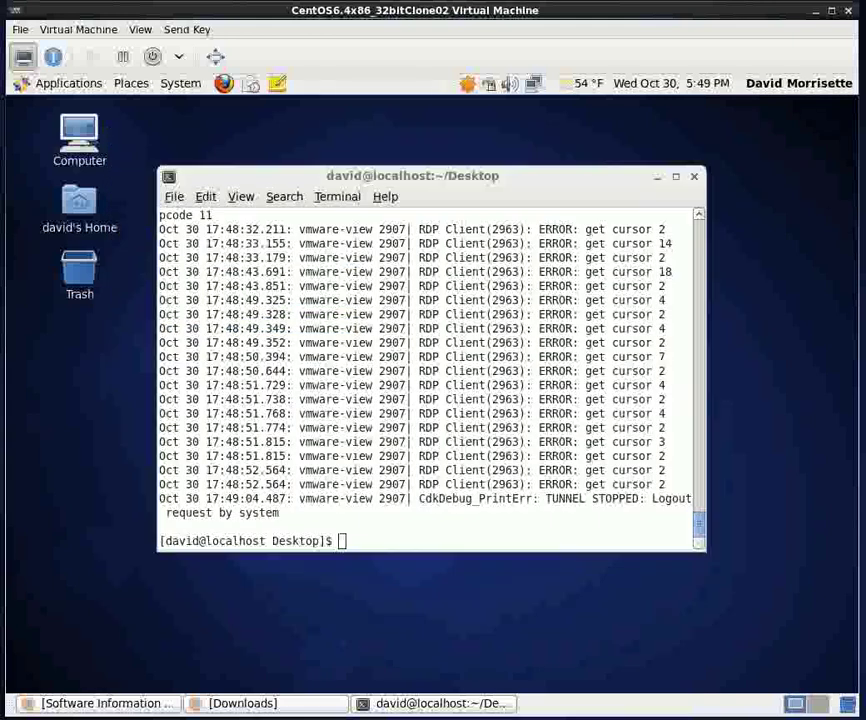